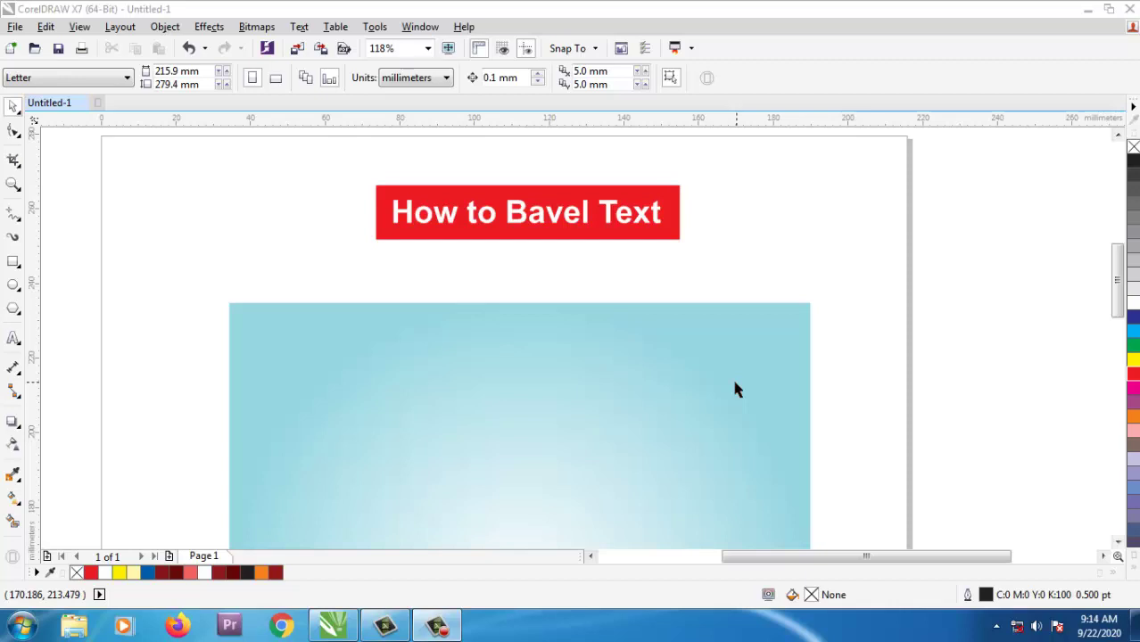
- Add the artistic text "BAVEL" on the light blue gradient square
click(590, 374)
scroll(590, 374, down, 4)
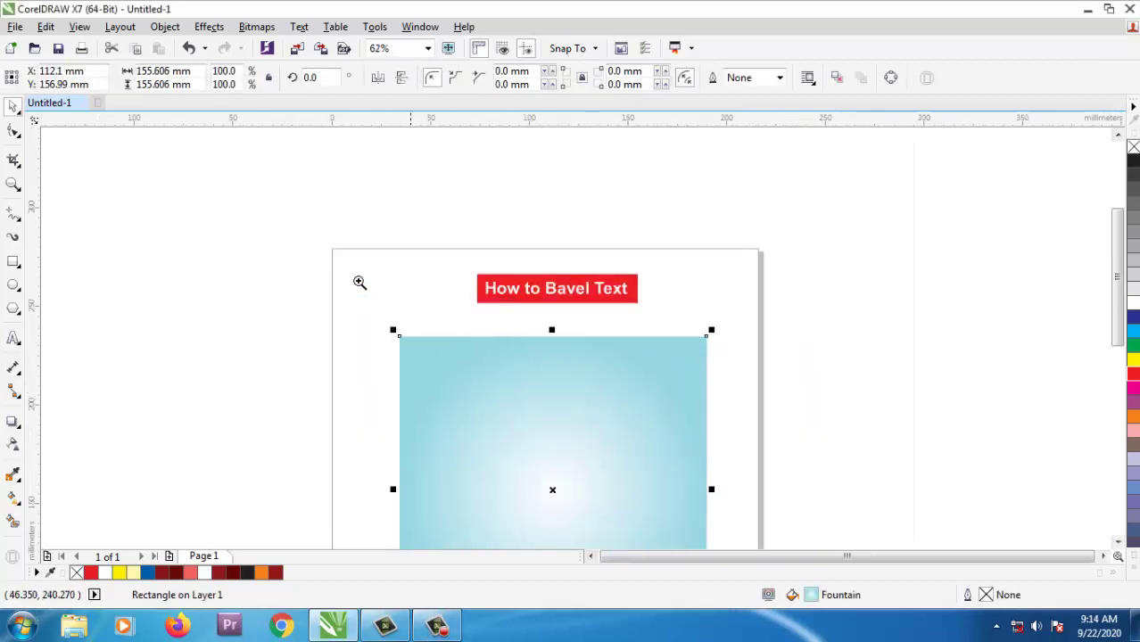
scroll(475, 365, up, 1)
key(Escape)
key(F8)
click(564, 325)
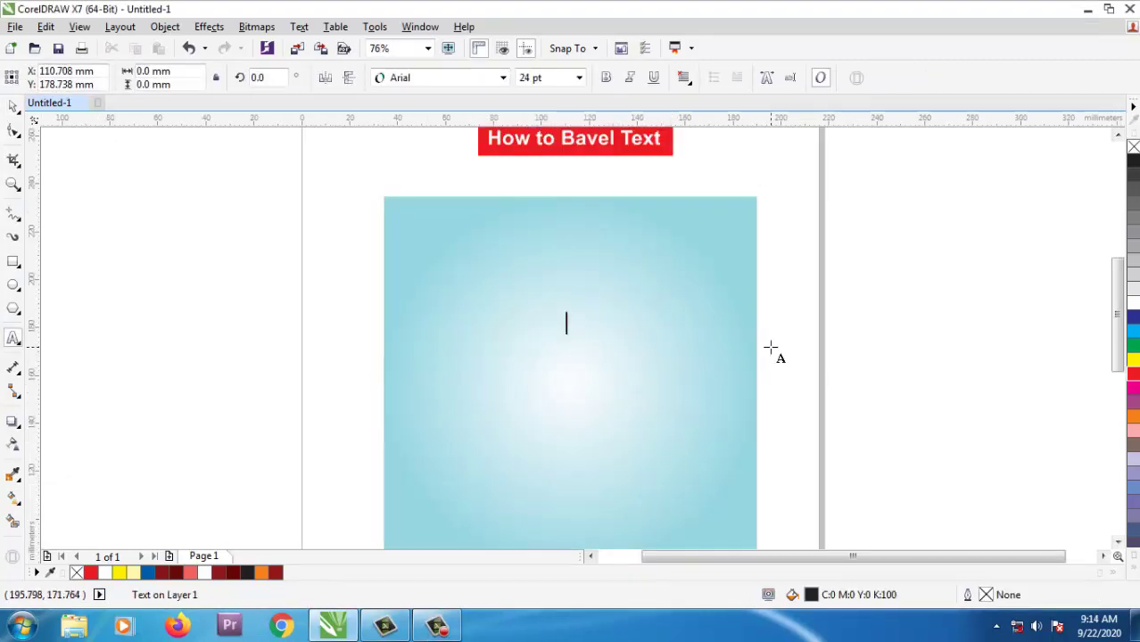
text(BVE)
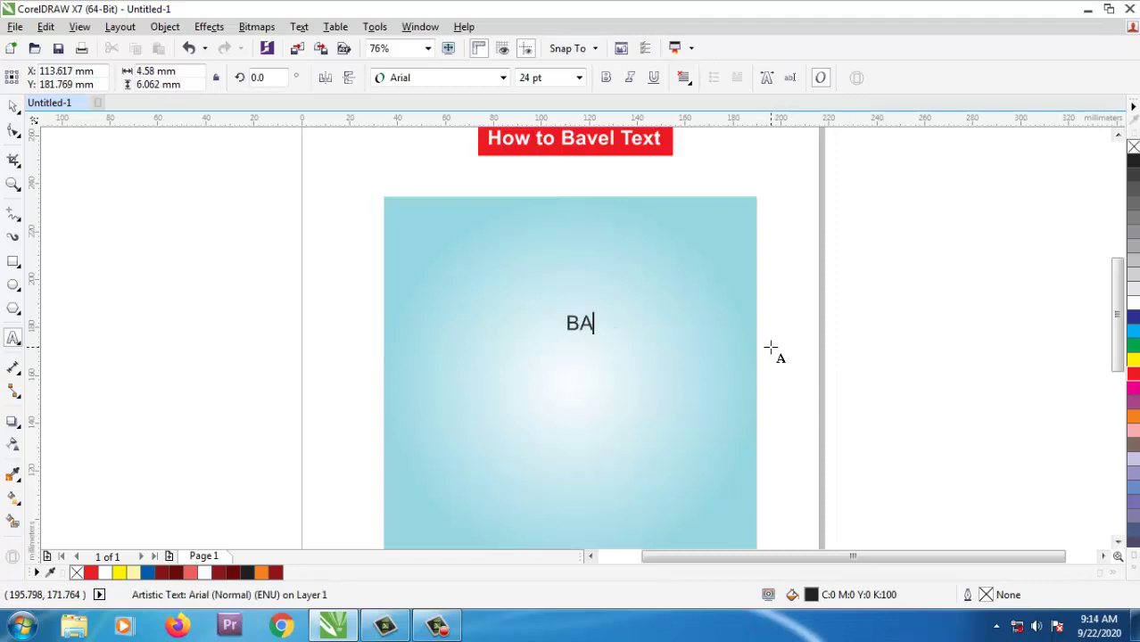
text(VEL)
key(ctrl+space)
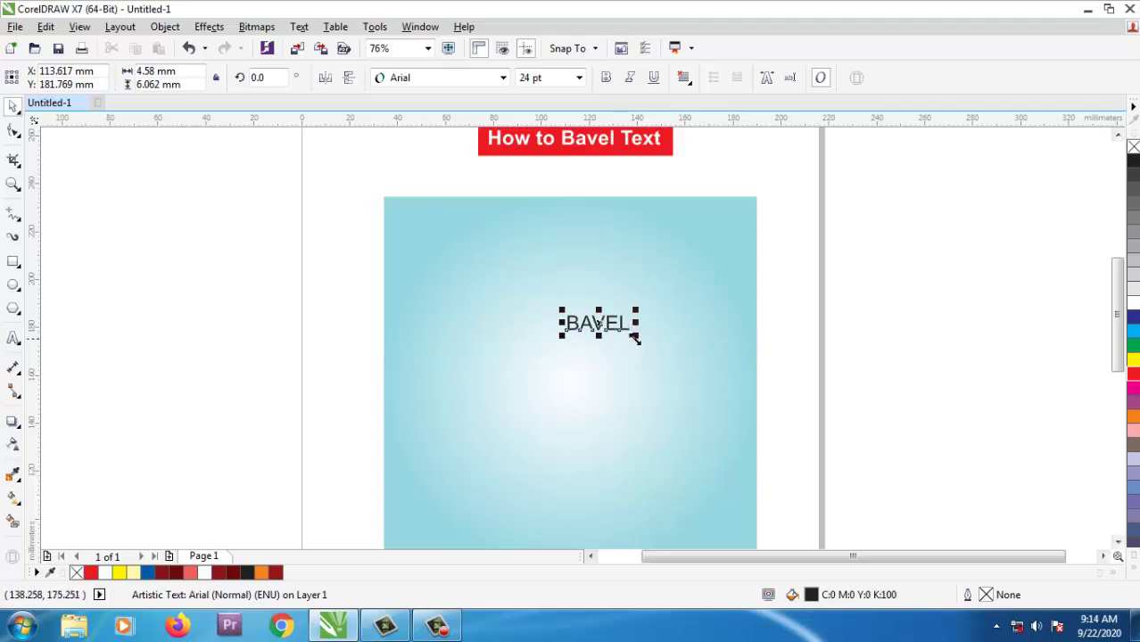
- Set the word BAVEL in the Hobbit SF font and enlarge it to about 122 mm wide, centred horizontally on the square
click(504, 82)
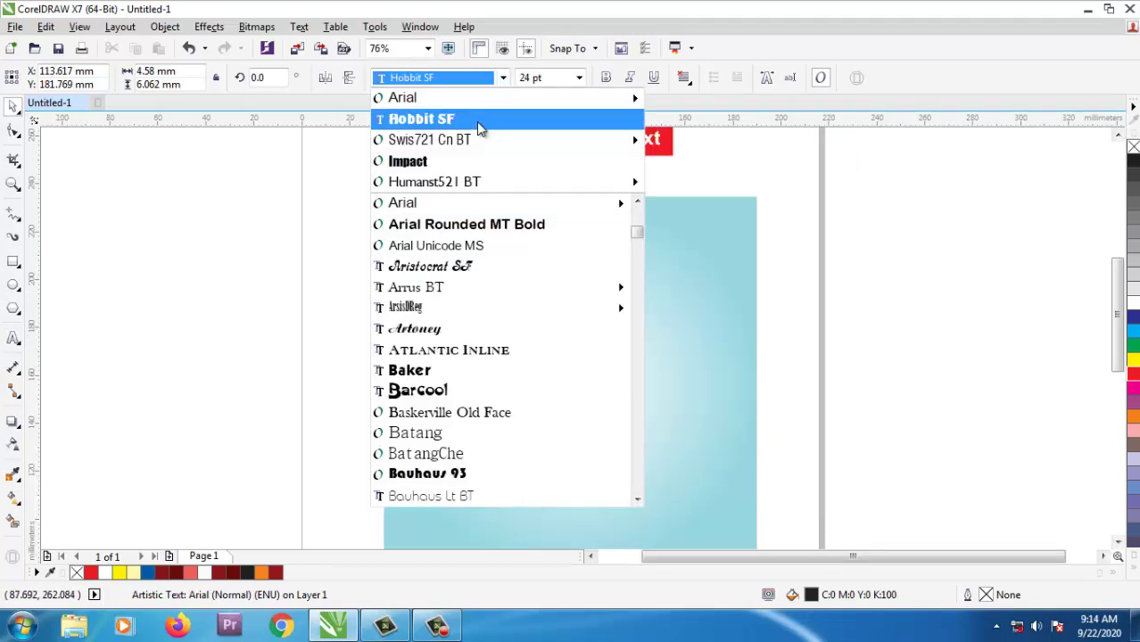
click(476, 121)
drag(636, 335, 709, 412)
shift+click(709, 412)
key(c)
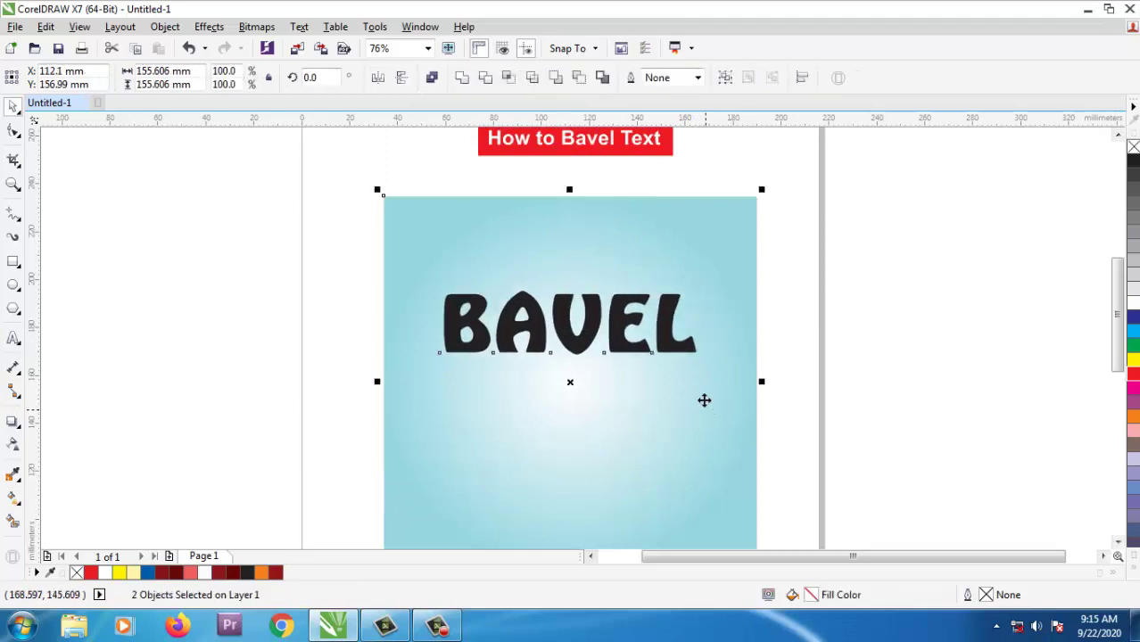
click(694, 353)
drag(706, 365, 719, 370)
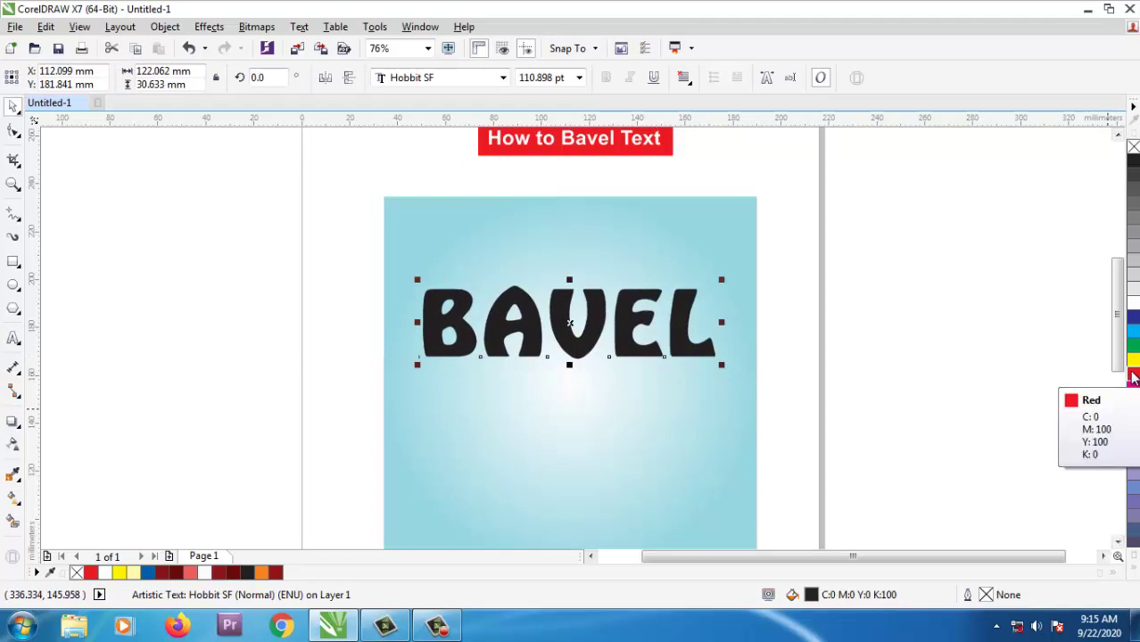
- Fill the word BAVEL with red and centre it horizontally on the gradient square
click(1133, 378)
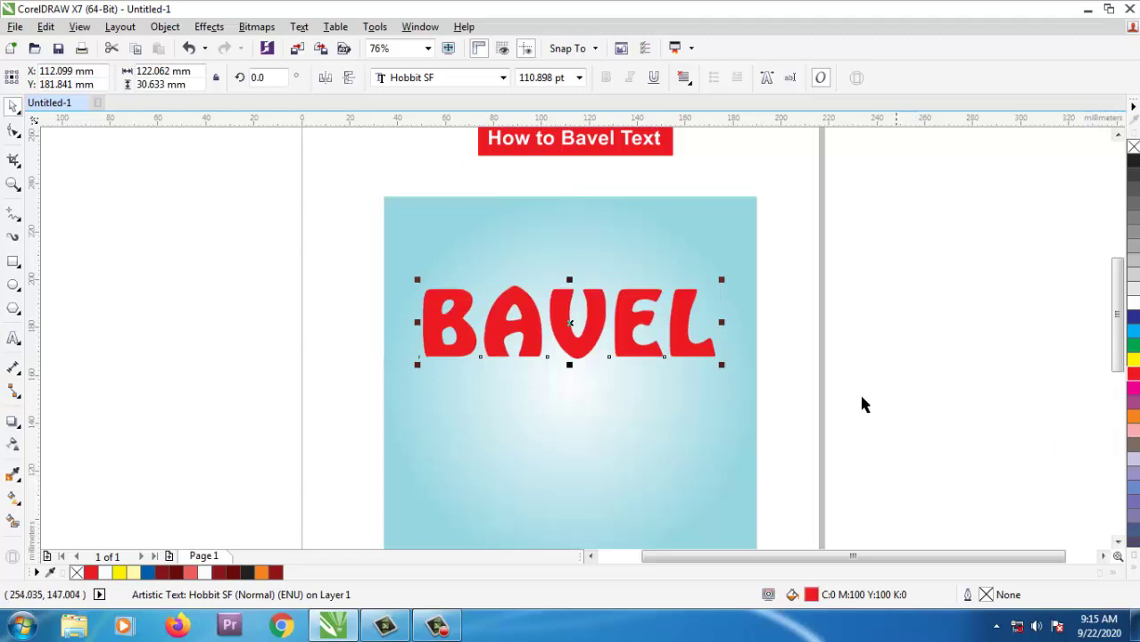
click(695, 321)
shift+click(683, 259)
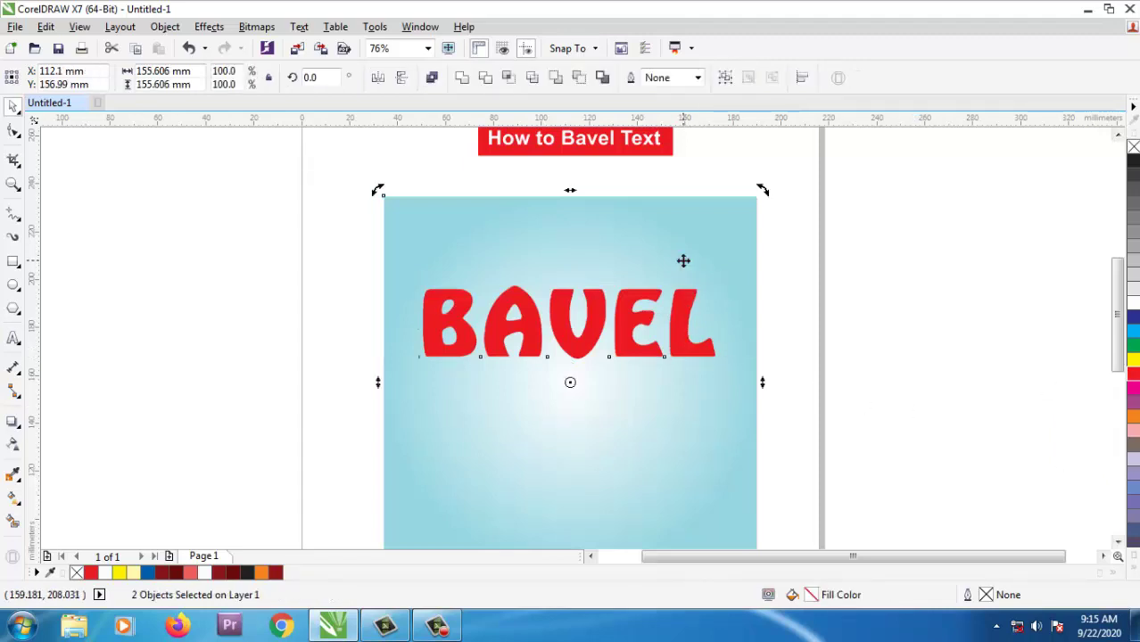
click(787, 302)
click(693, 330)
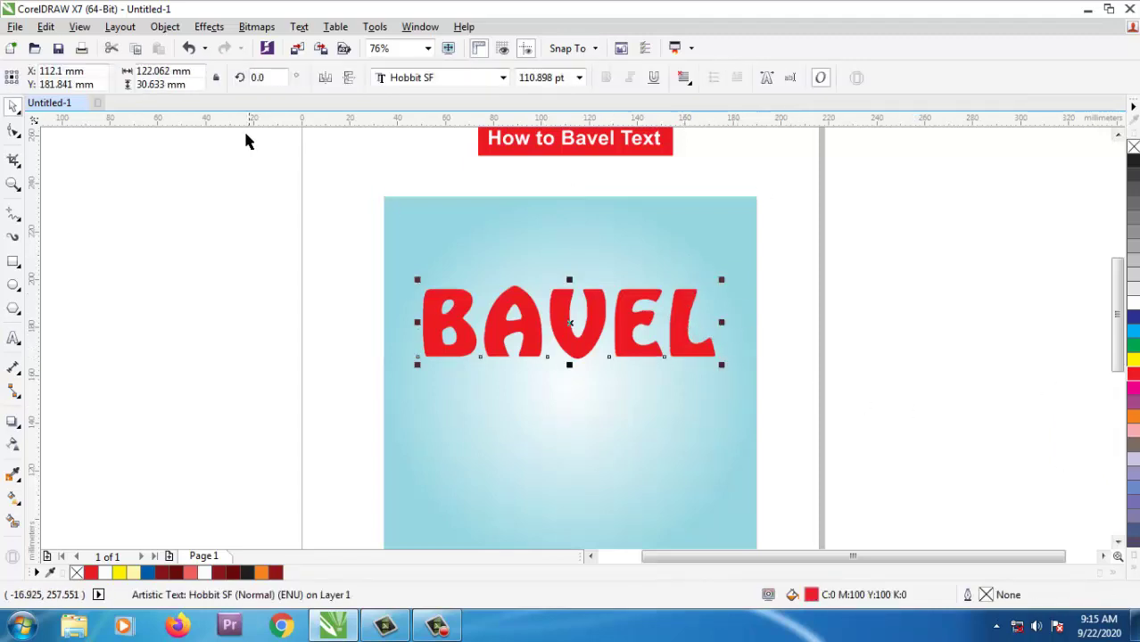
- Apply a Soft edge bevel to the red text with a 3.0 mm distance and a dark red shadow color
click(210, 28)
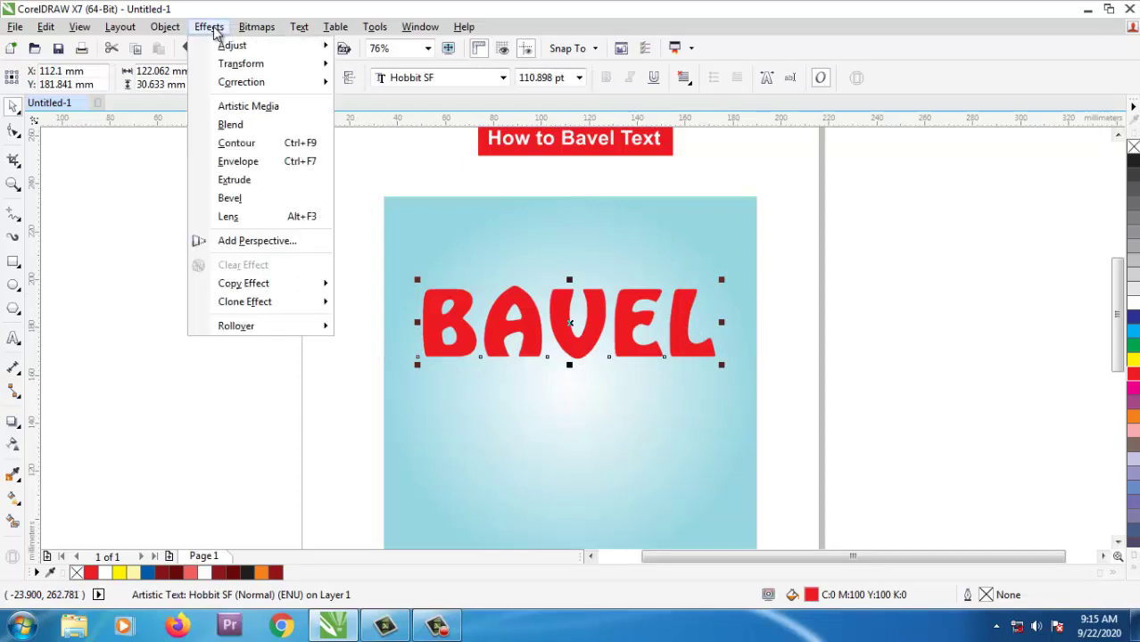
click(232, 198)
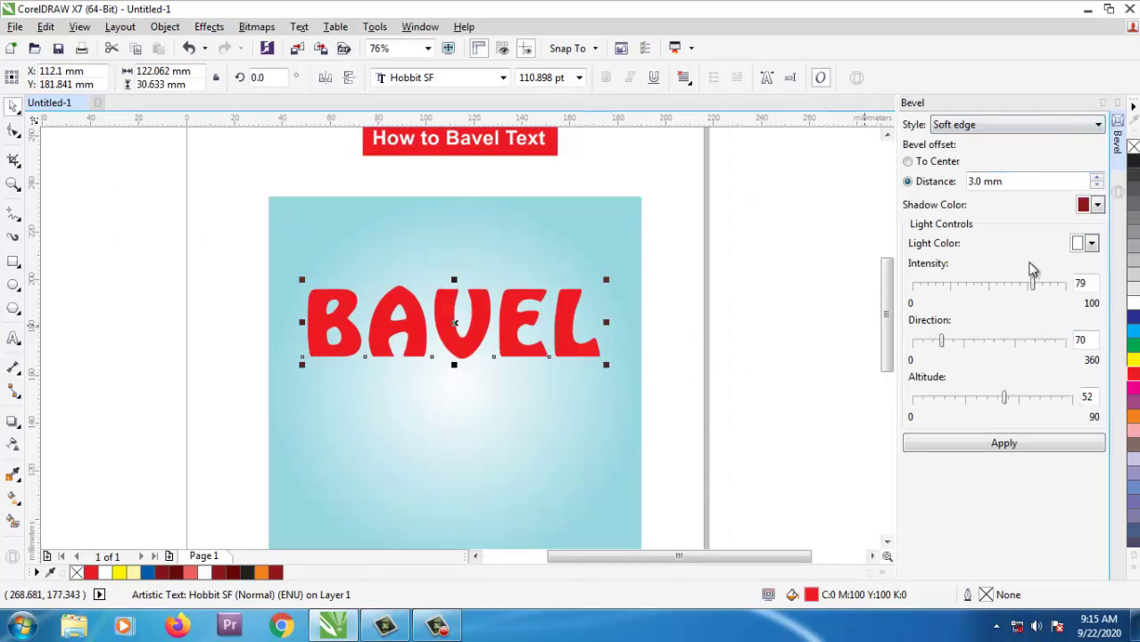
click(1097, 205)
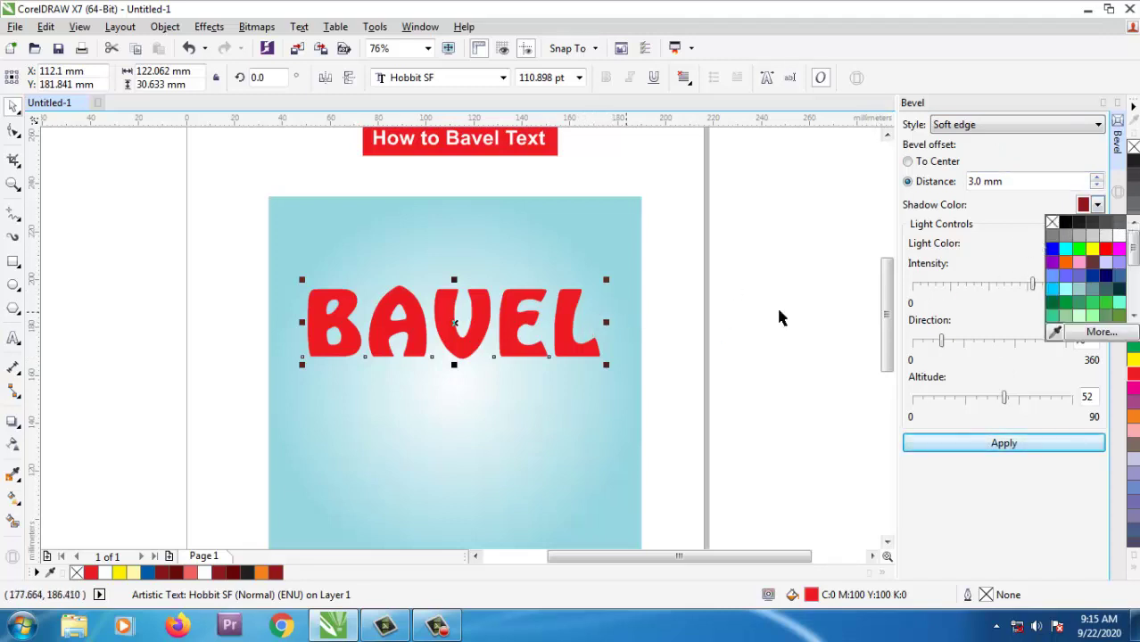
click(1097, 209)
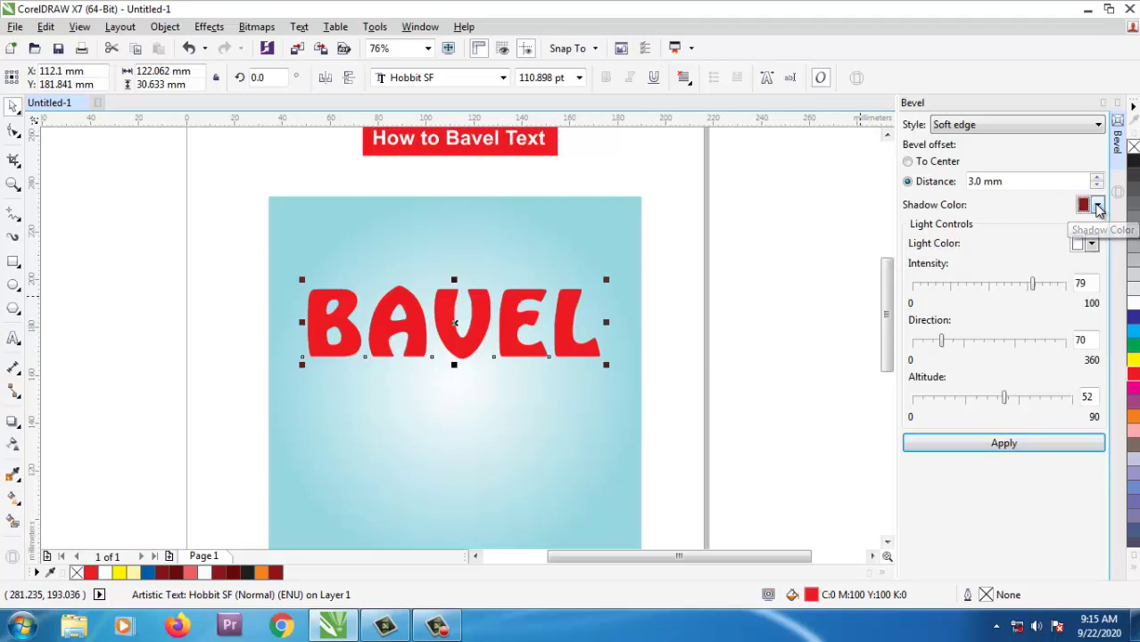
click(992, 443)
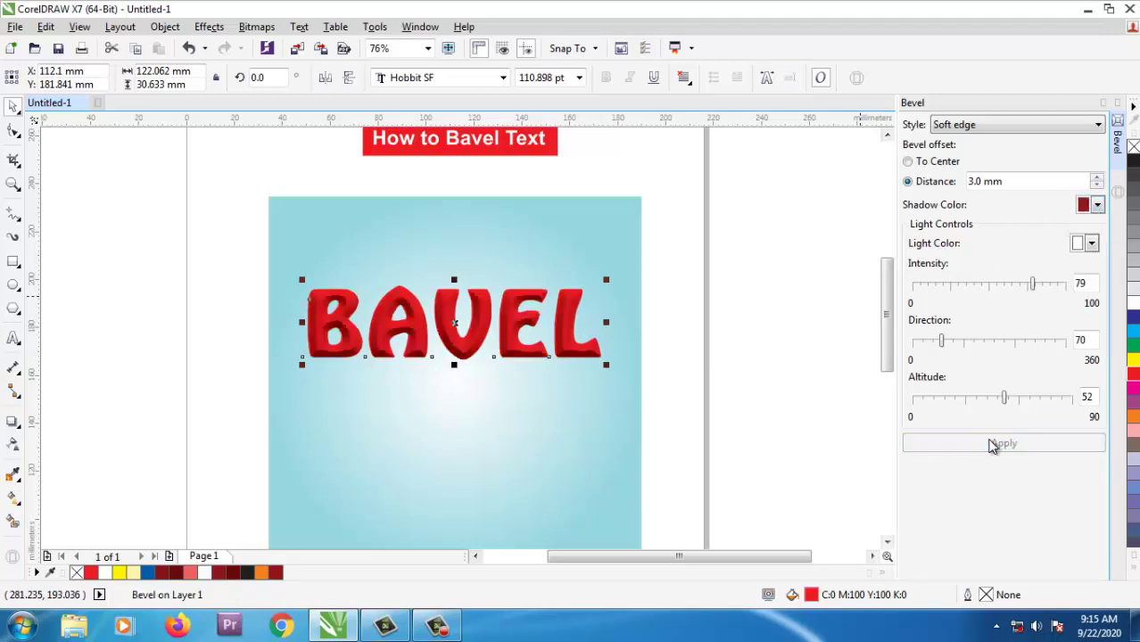
- Reduce the bevel distance of the word BAVEL to 2 mm and apply it
click(679, 321)
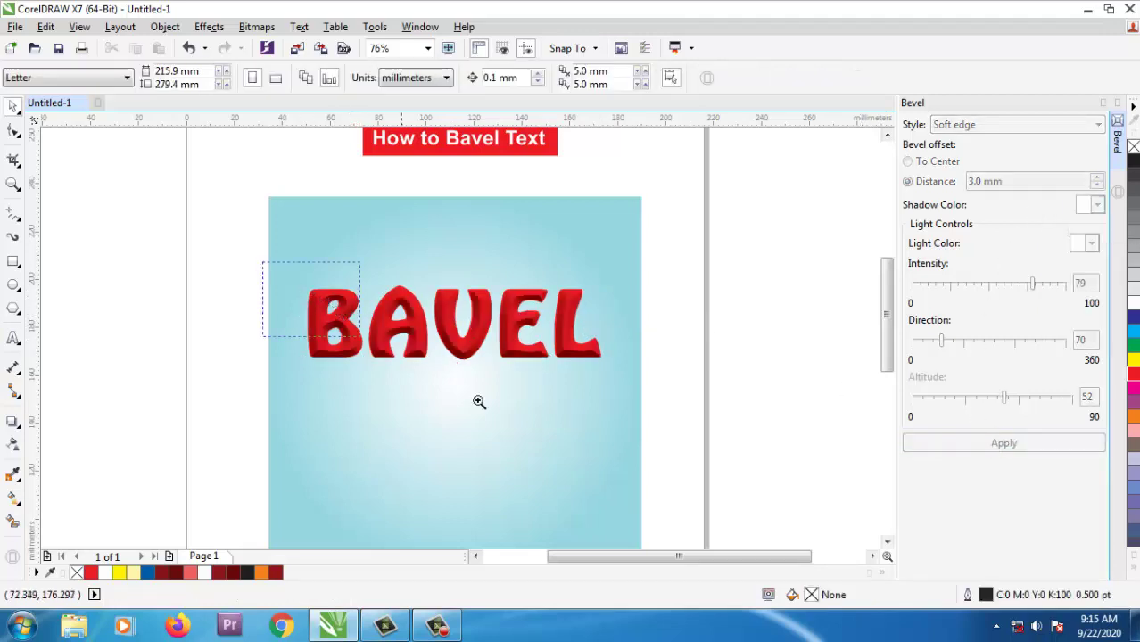
scroll(478, 399, up, 3)
click(606, 322)
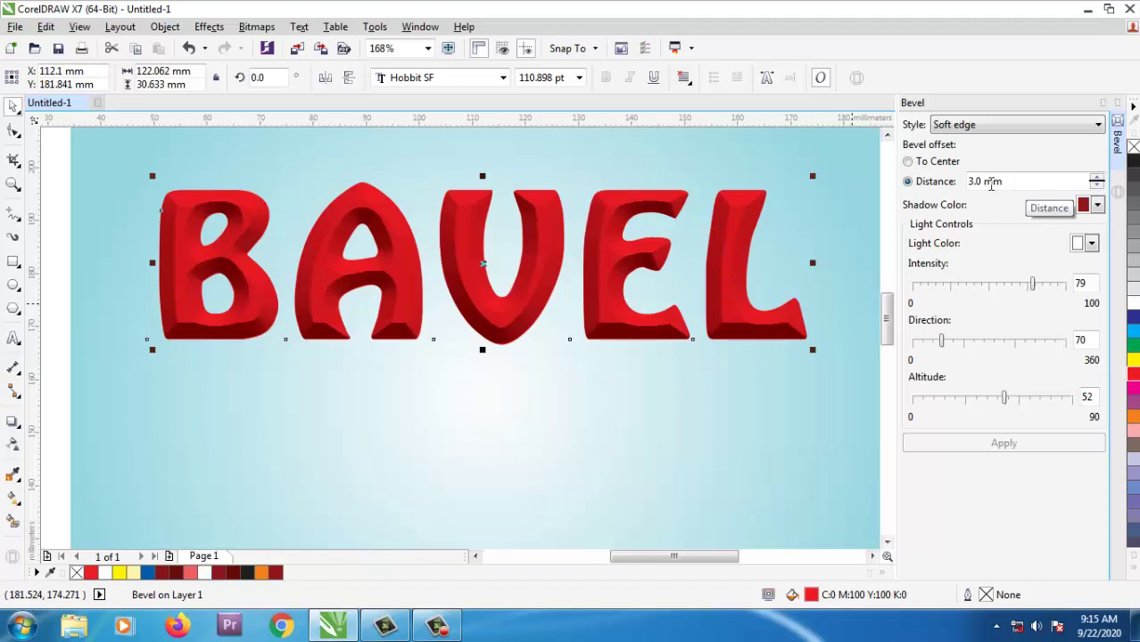
click(991, 182)
text(2)
click(997, 443)
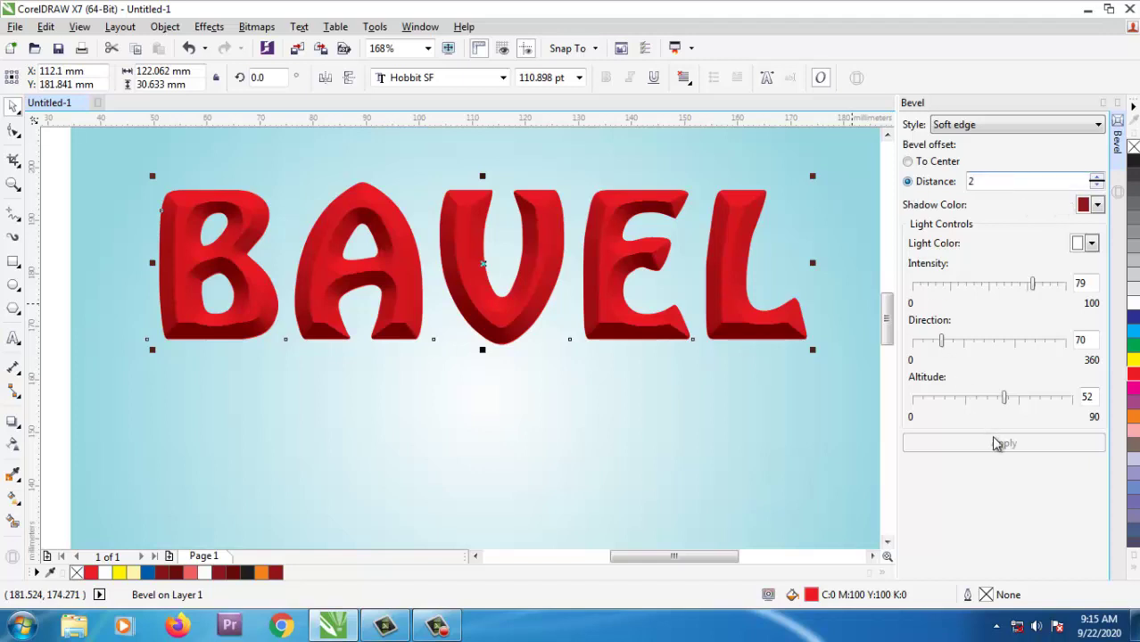
click(998, 443)
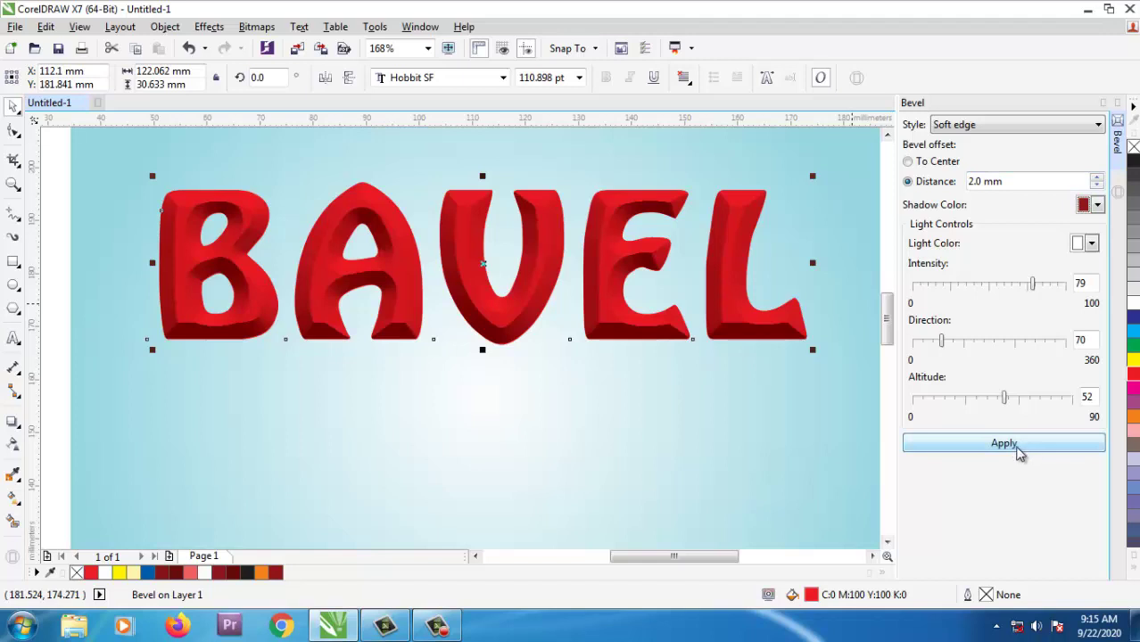
click(1017, 452)
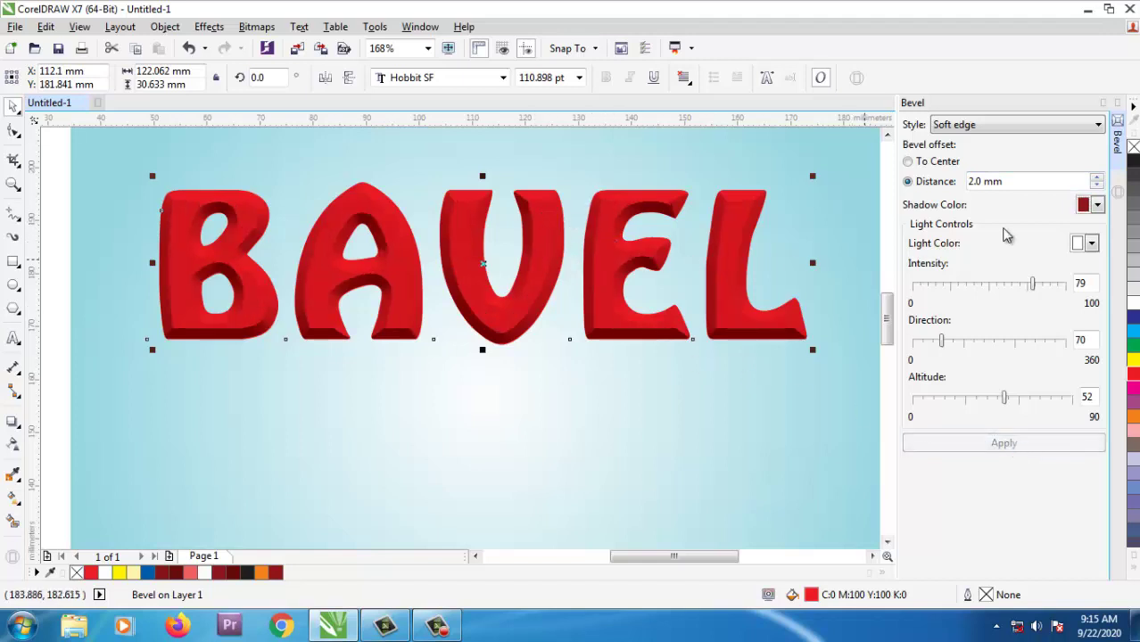
- Set the bevel distance of the word BAVEL to 3 mm and apply it
click(982, 181)
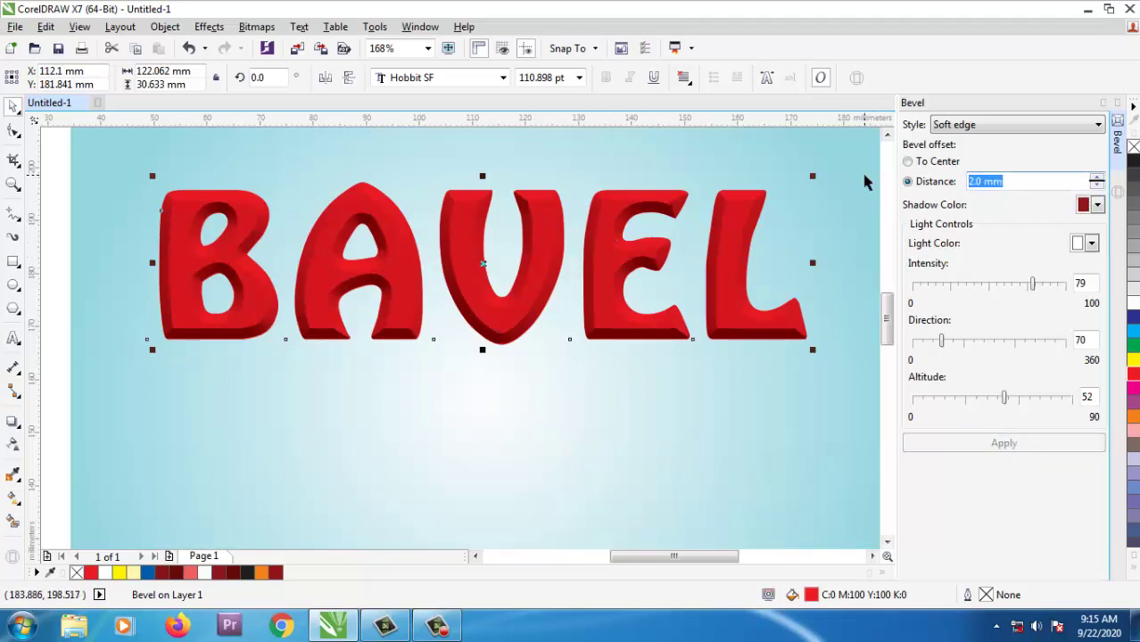
text(3)
key(Tab)
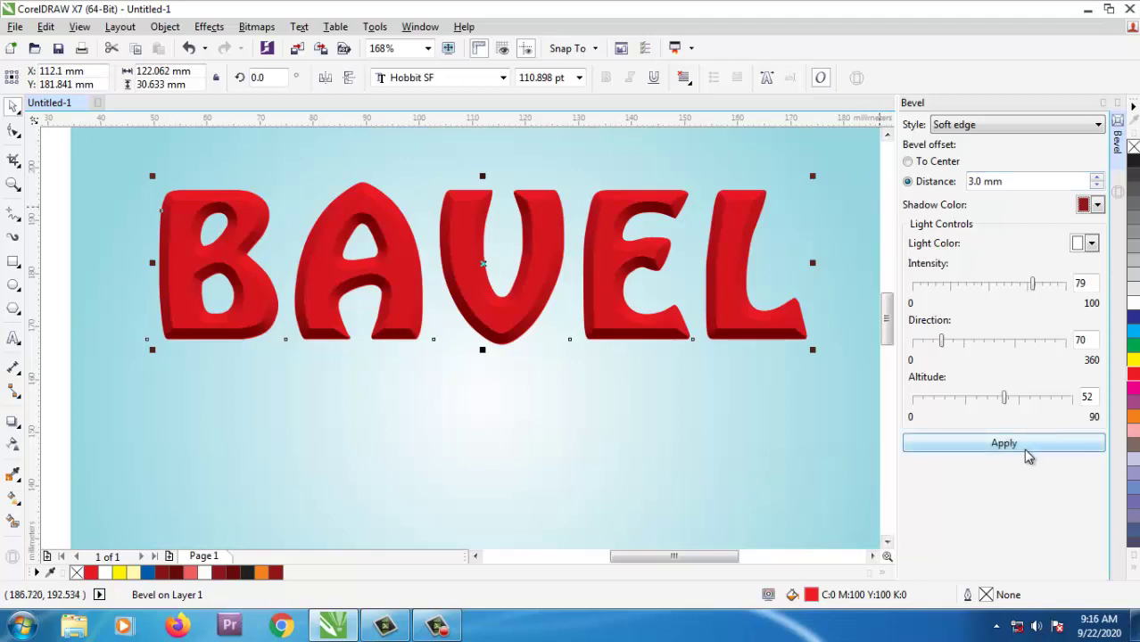
click(1024, 451)
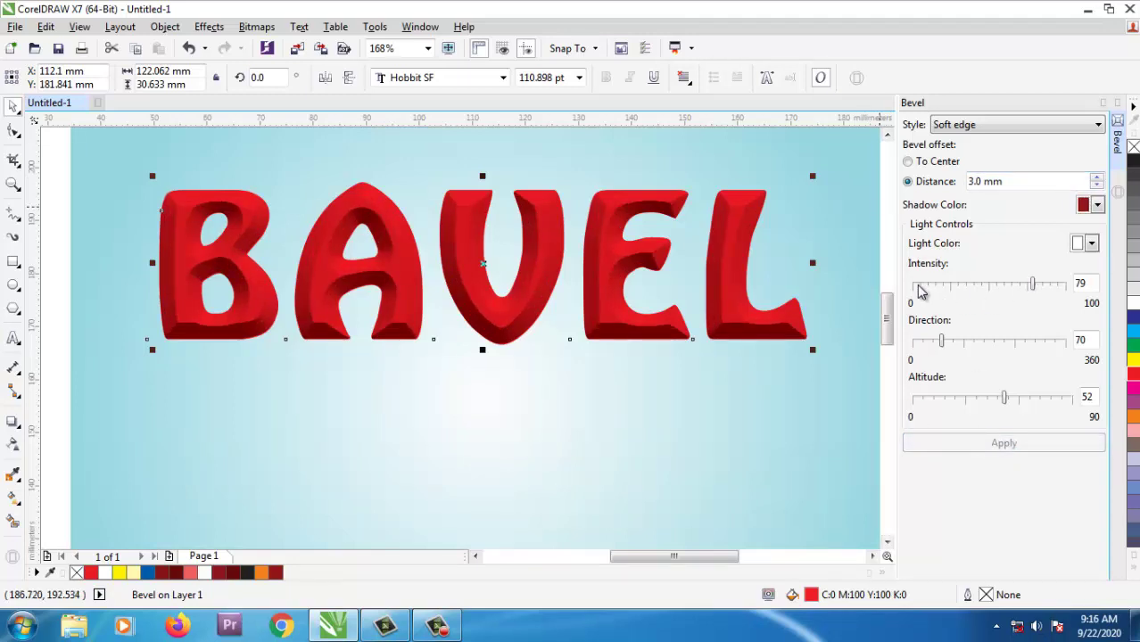
- Try a bevel light intensity of 47 on the word BAVEL and raise it to 75, applying each value
drag(1033, 285, 986, 287)
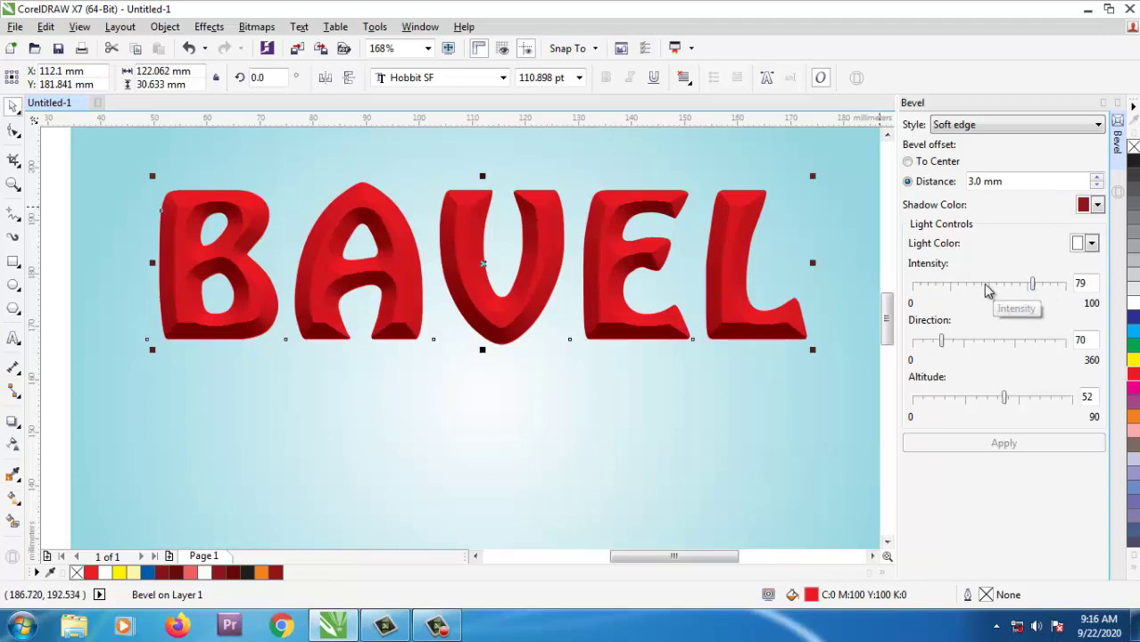
click(1005, 446)
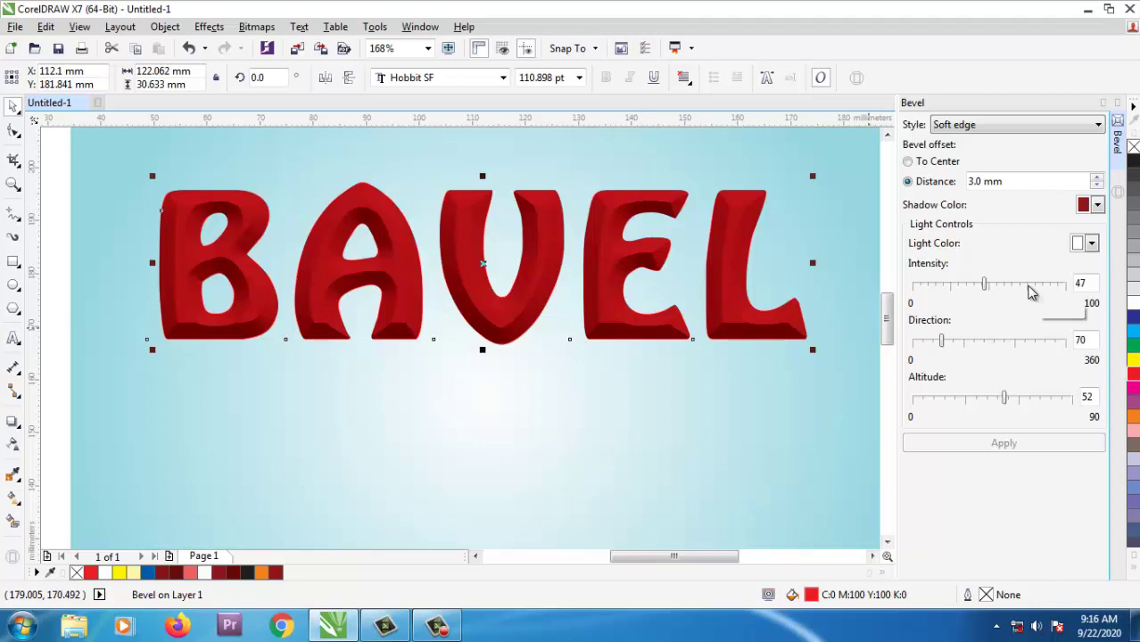
click(1029, 287)
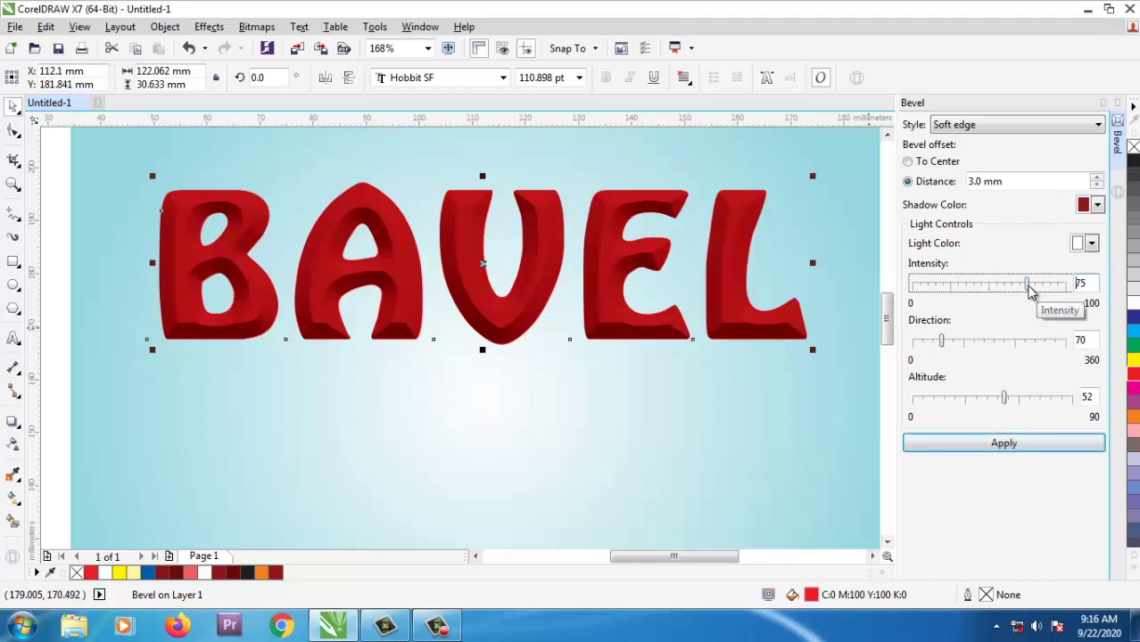
click(1006, 443)
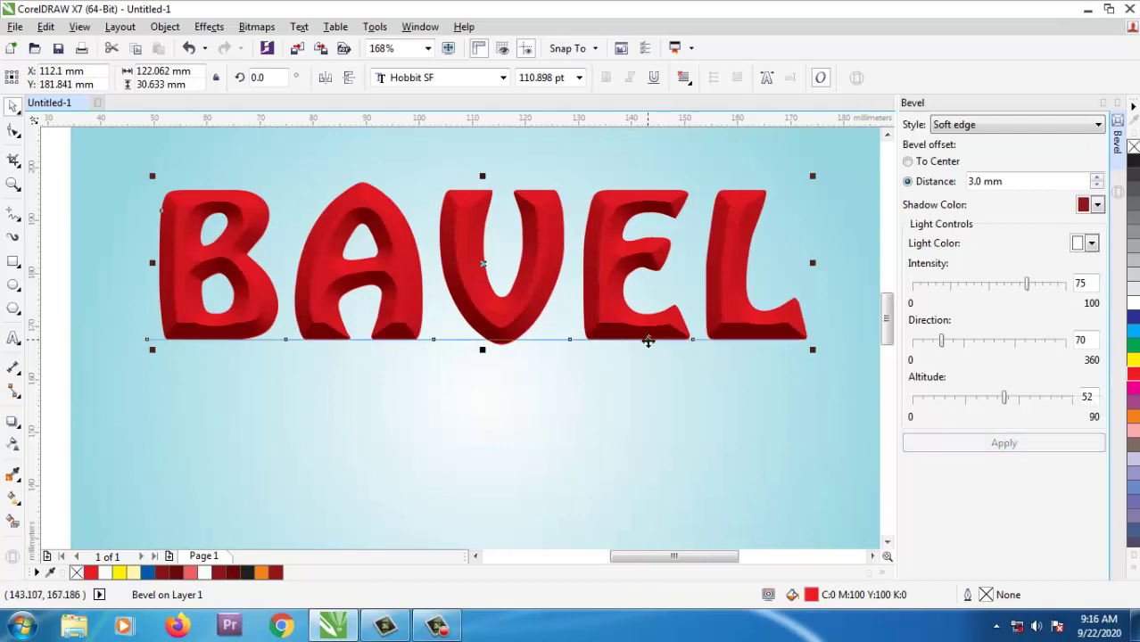
- Duplicate the beveled word directly below the original and change the copy's text to "TEXT"
drag(595, 306, 603, 467)
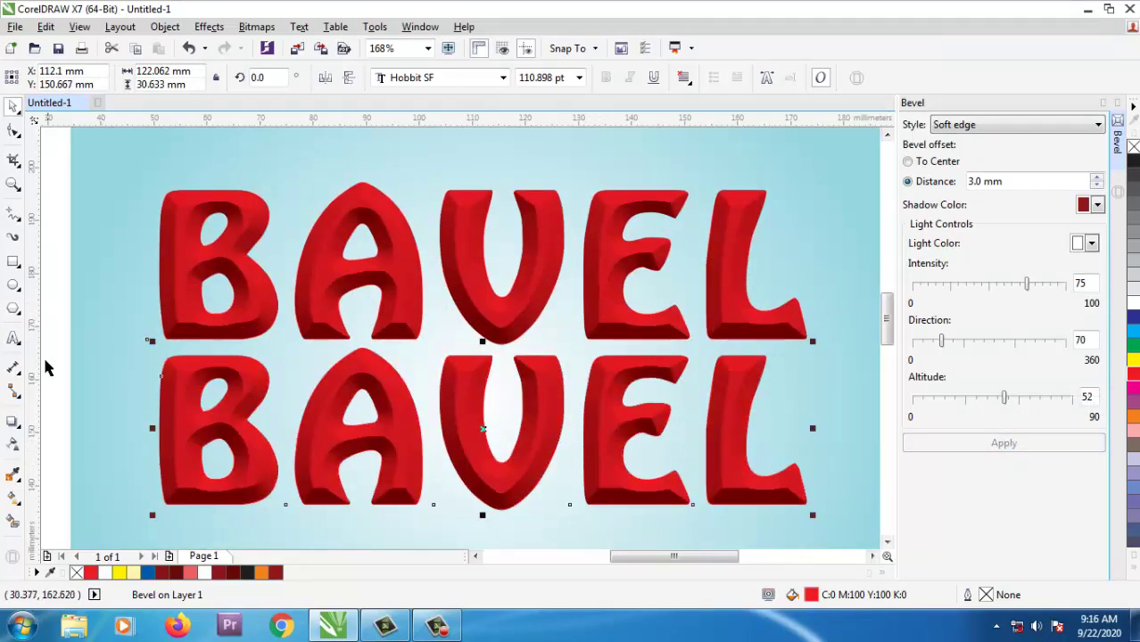
click(15, 340)
click(562, 428)
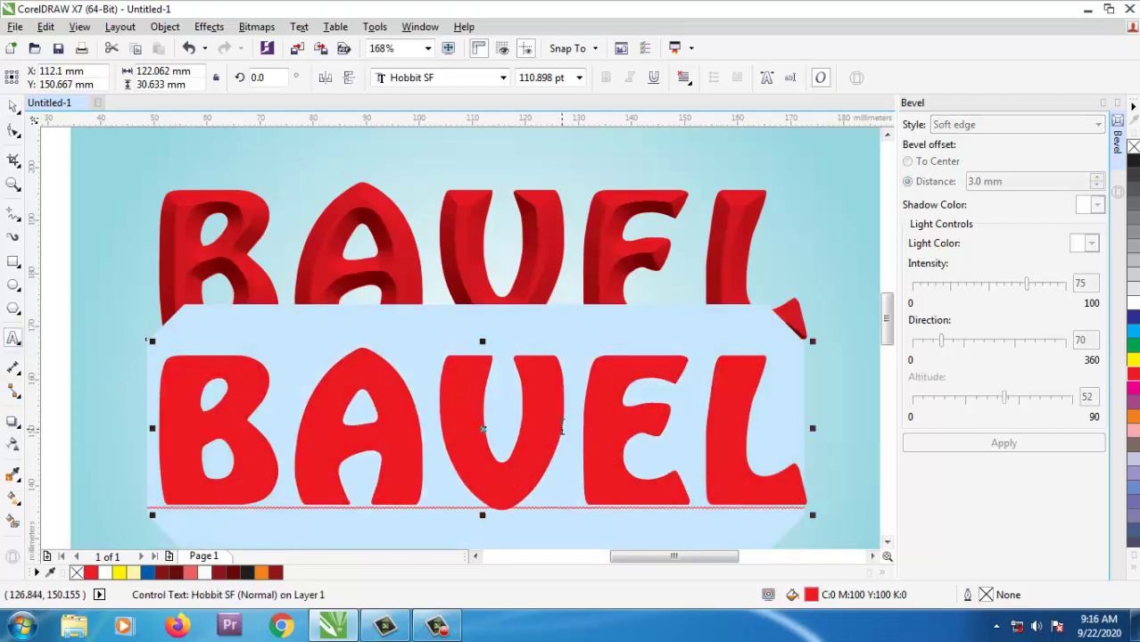
text(TEXT)
key(Escape)
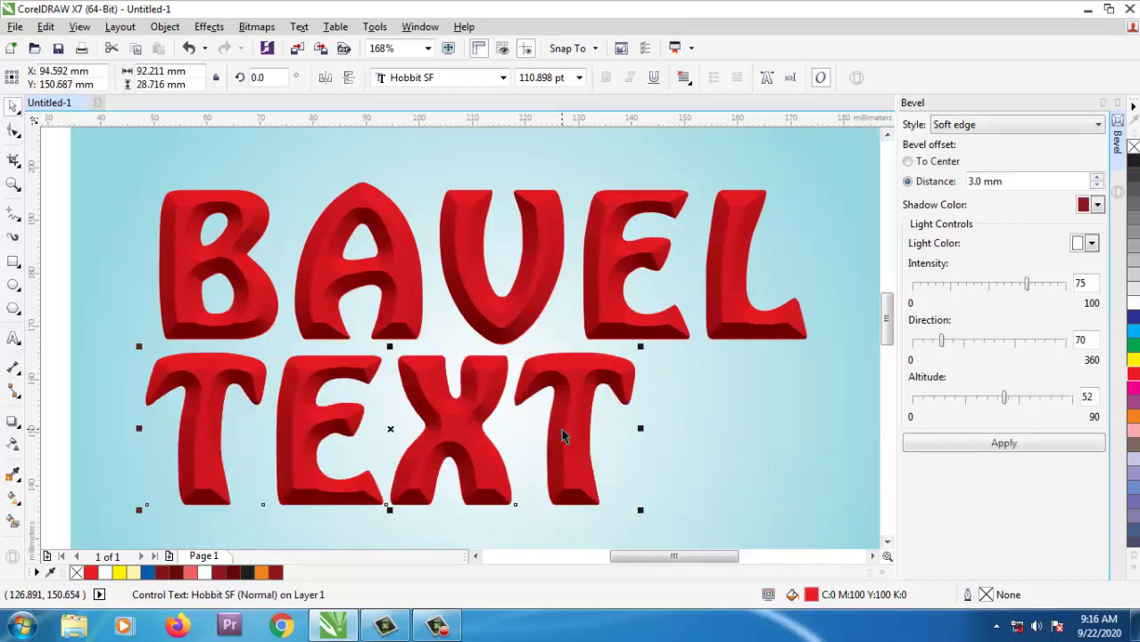
- Move the word TEXT slightly lower and centre it horizontally under BAVEL
key(Escape)
drag(574, 434, 646, 446)
shift+click(624, 326)
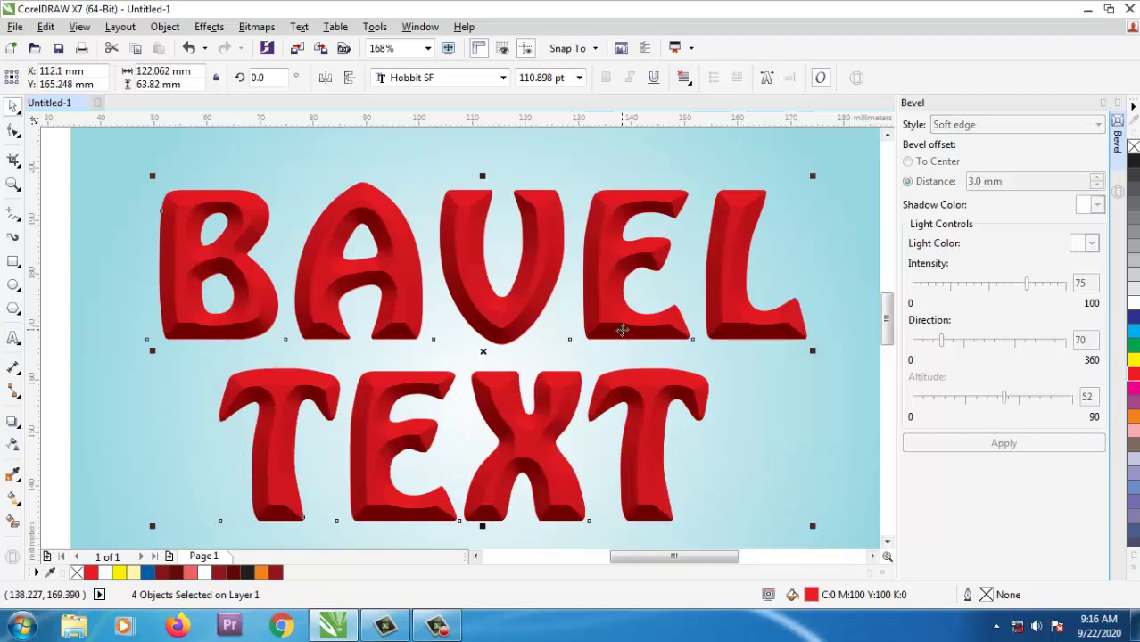
key(c)
- Try a yellow fill on the beveled word TEXT, replace it with orange, and clear the selection
click(625, 390)
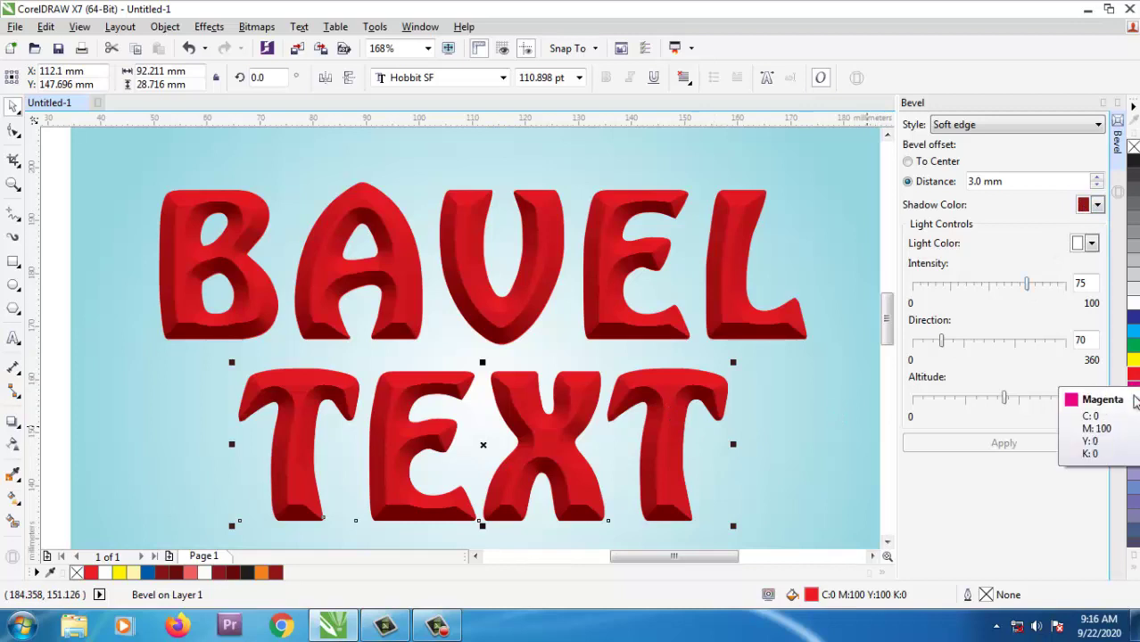
click(1133, 360)
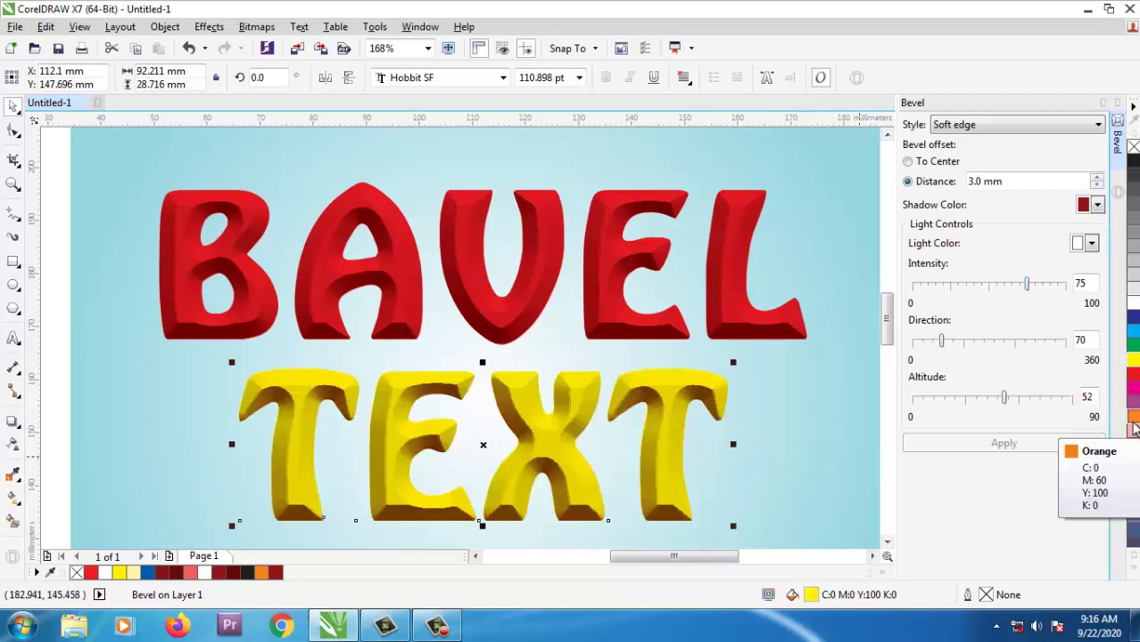
click(1133, 416)
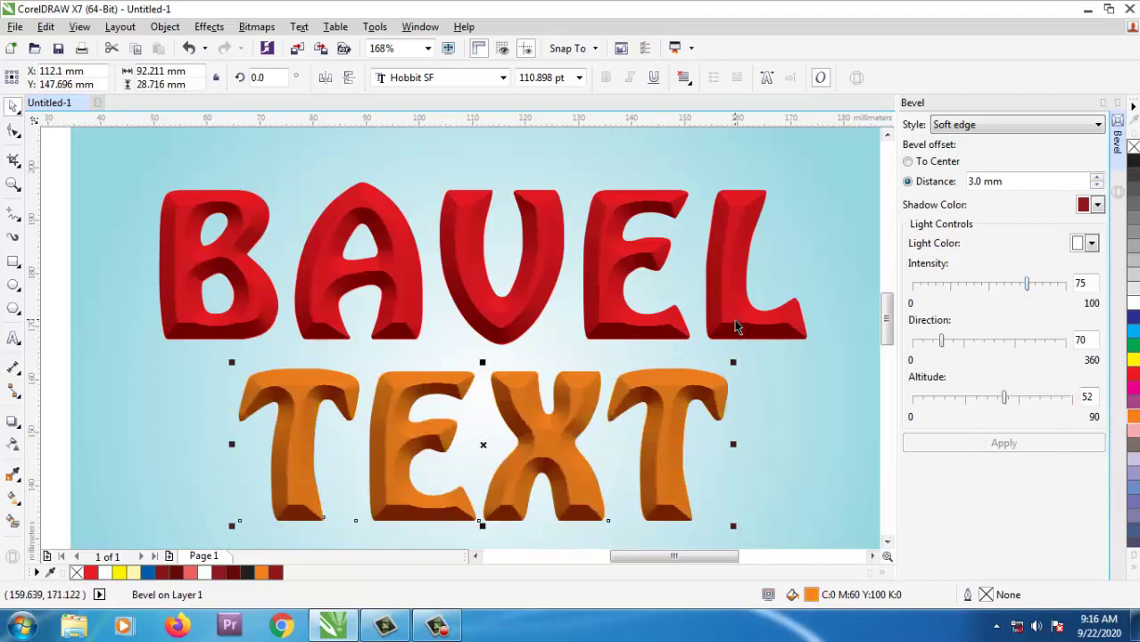
click(733, 322)
key(Escape)
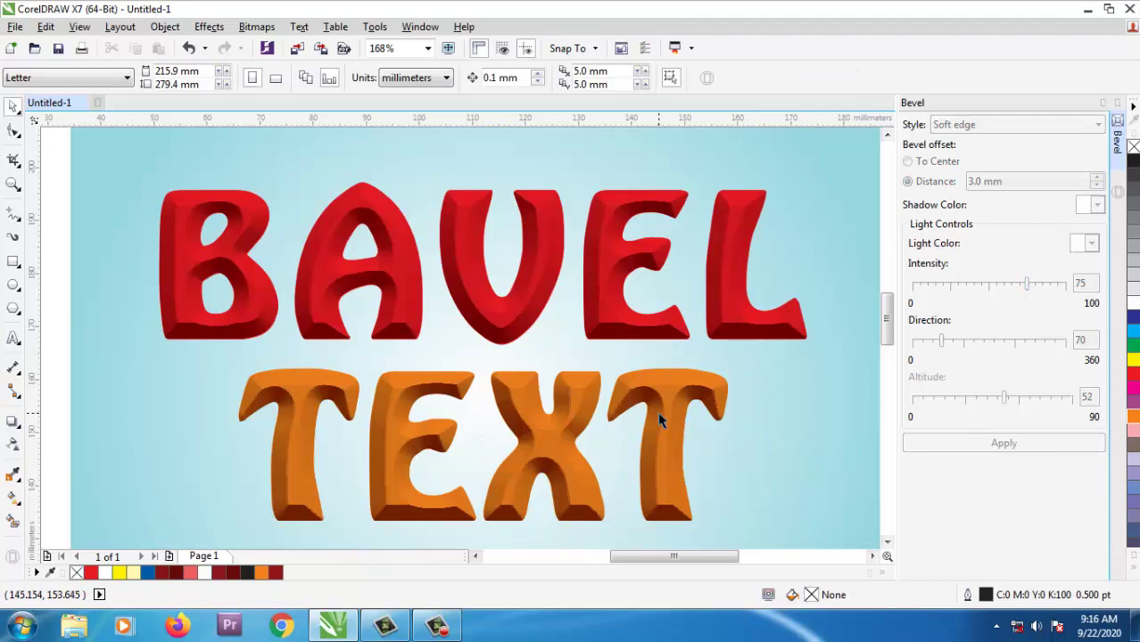
- Change the bevel offset of the word TEXT to To Center and apply it
click(658, 411)
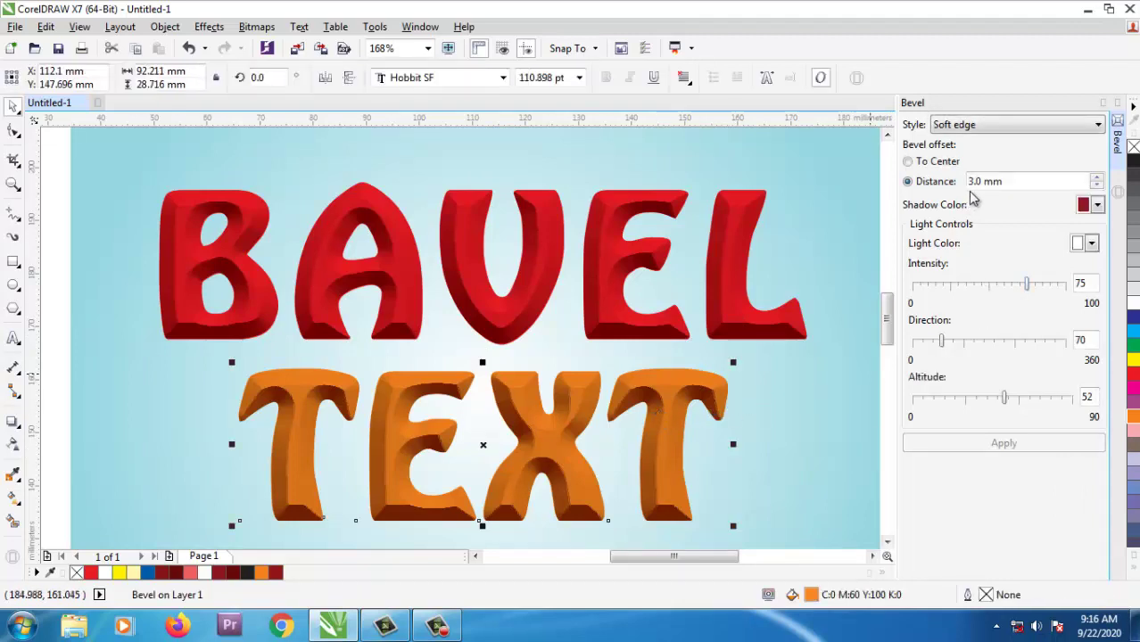
click(928, 163)
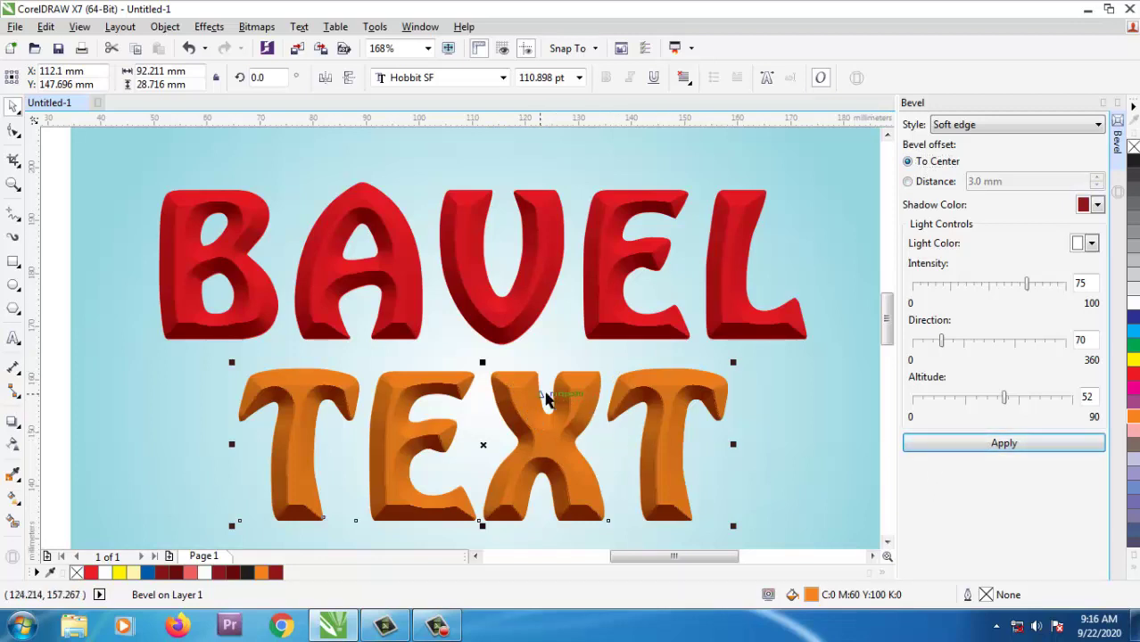
drag(480, 372, 773, 496)
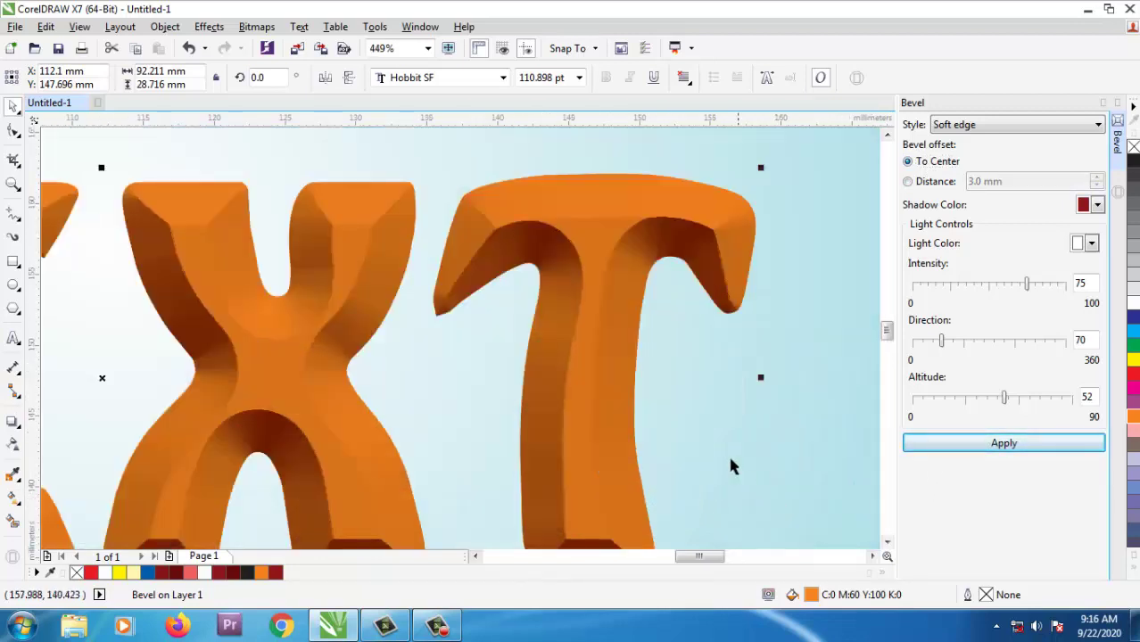
click(608, 356)
click(993, 445)
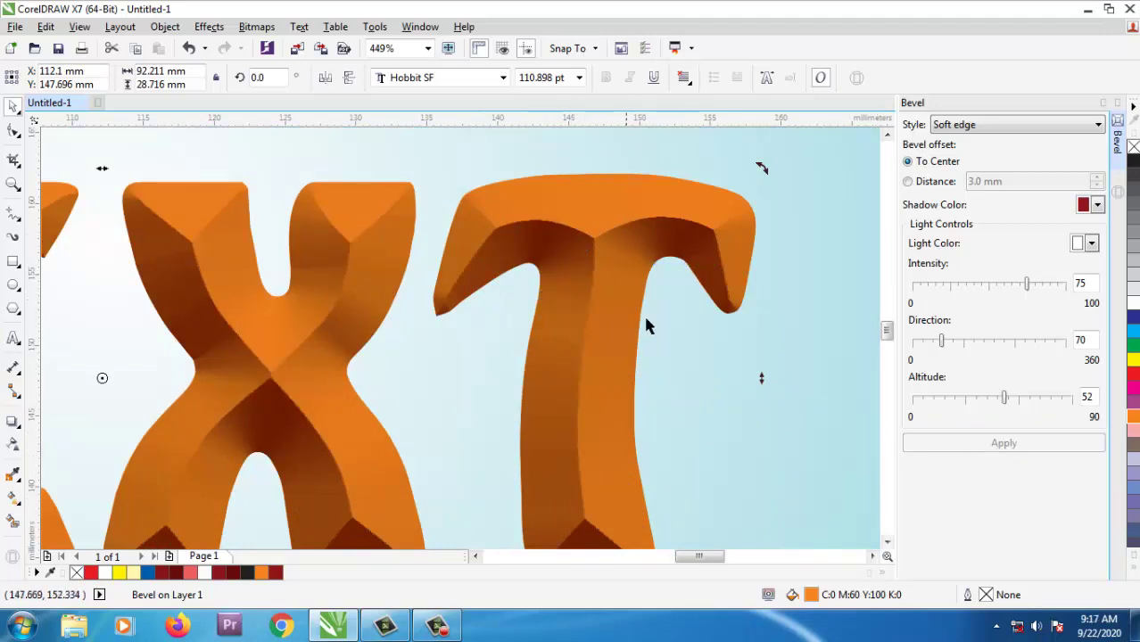
scroll(692, 325, down, 3)
scroll(660, 357, up, 2)
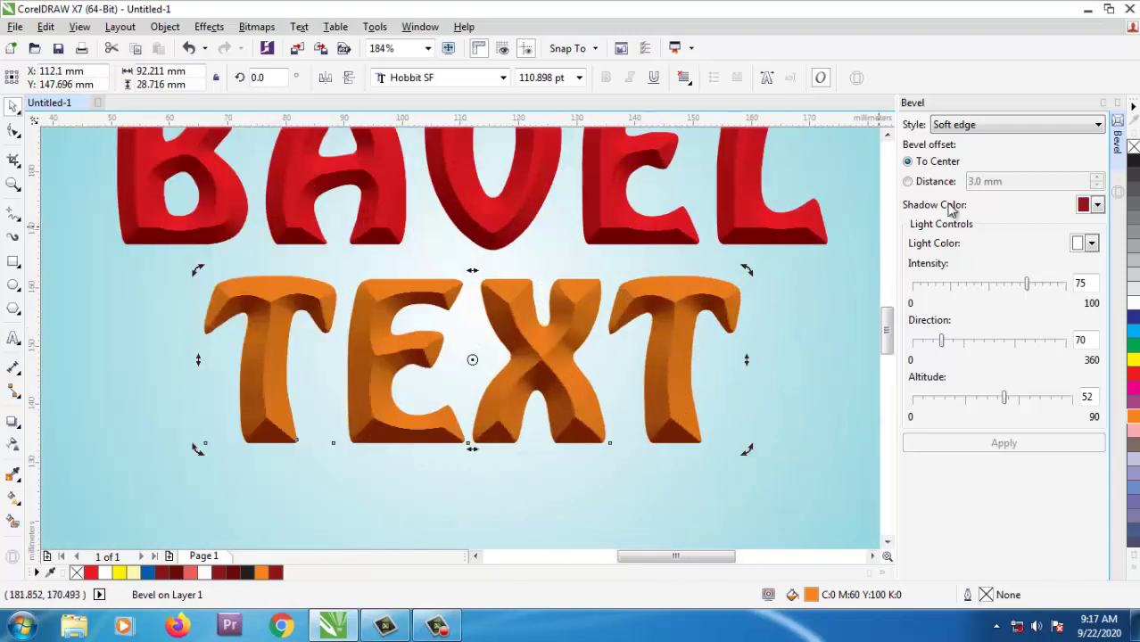
- Try the Emboss bevel style on the word TEXT, and reapply the Soft edge style with the To Center offset
click(987, 128)
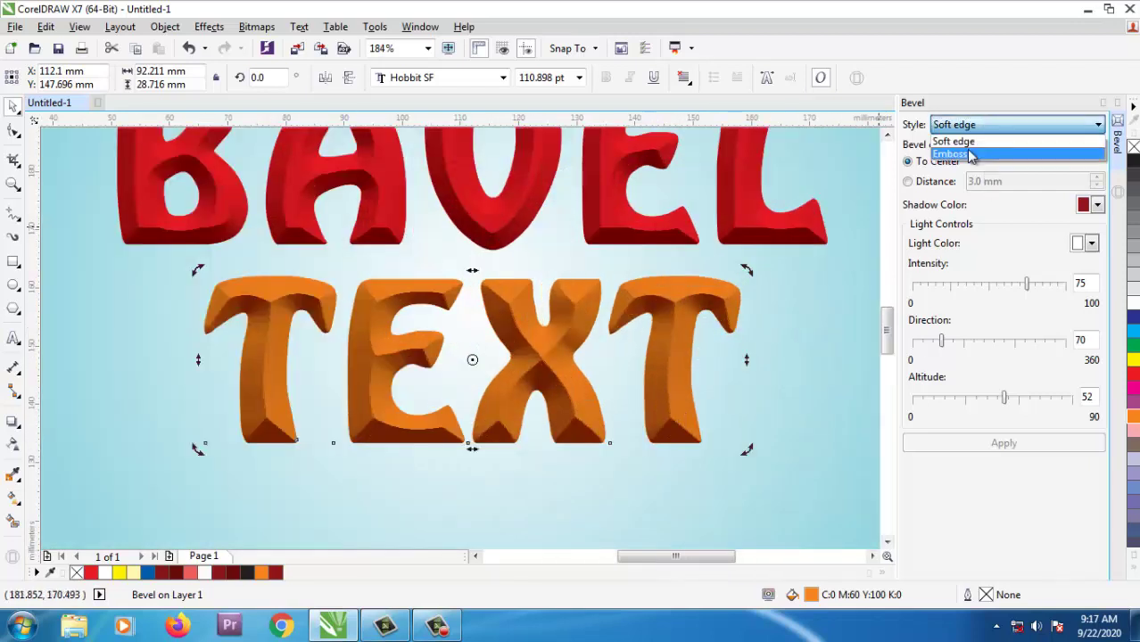
click(971, 156)
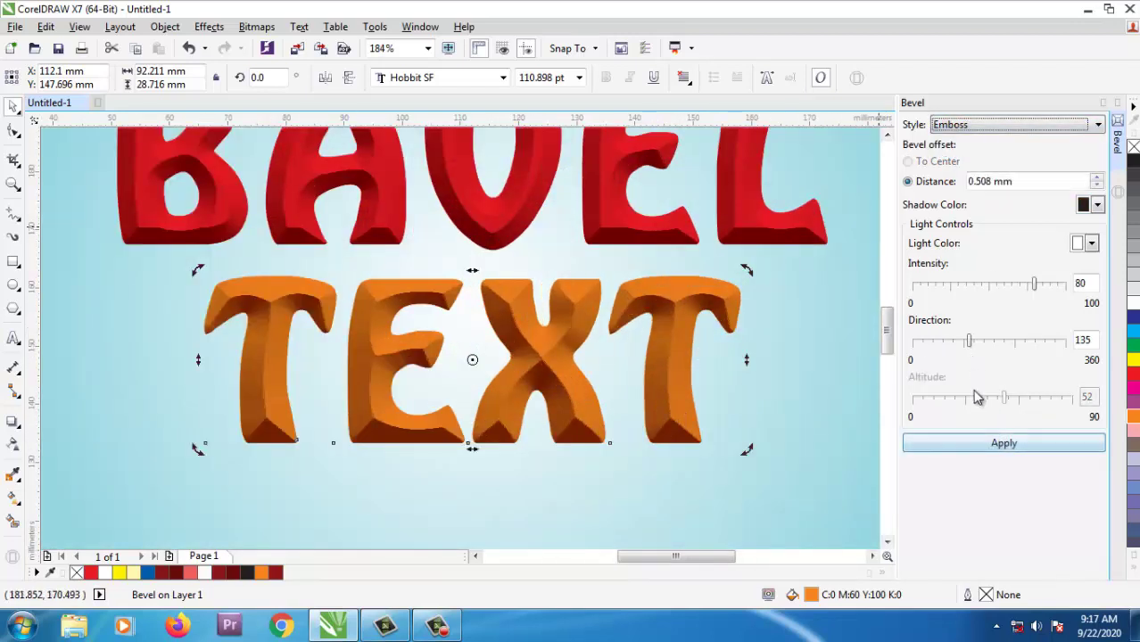
click(982, 449)
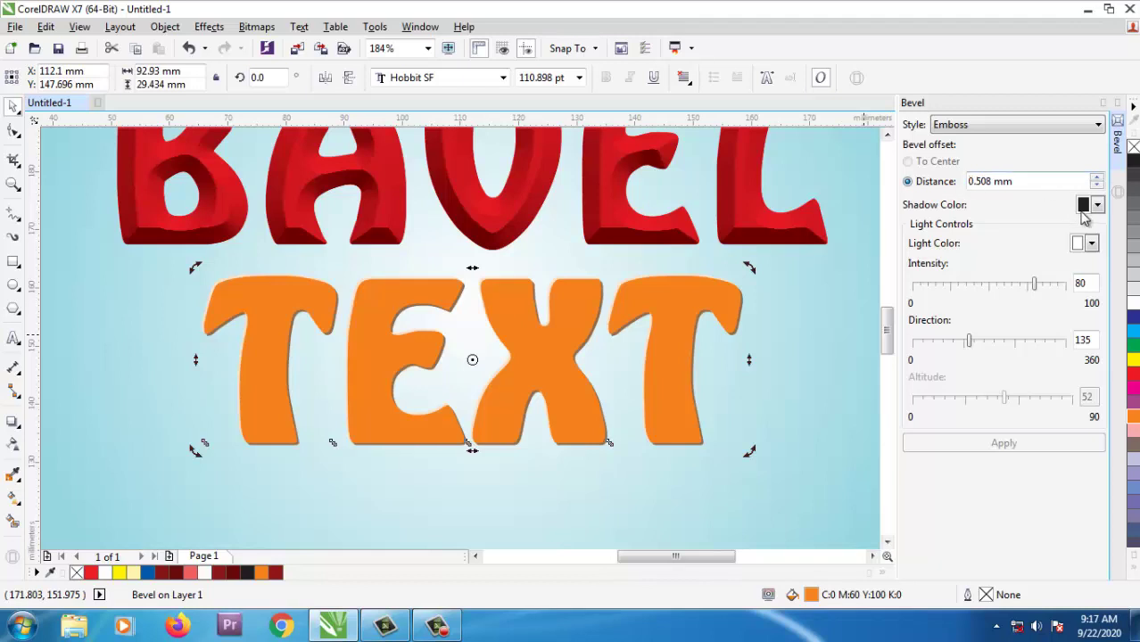
click(987, 129)
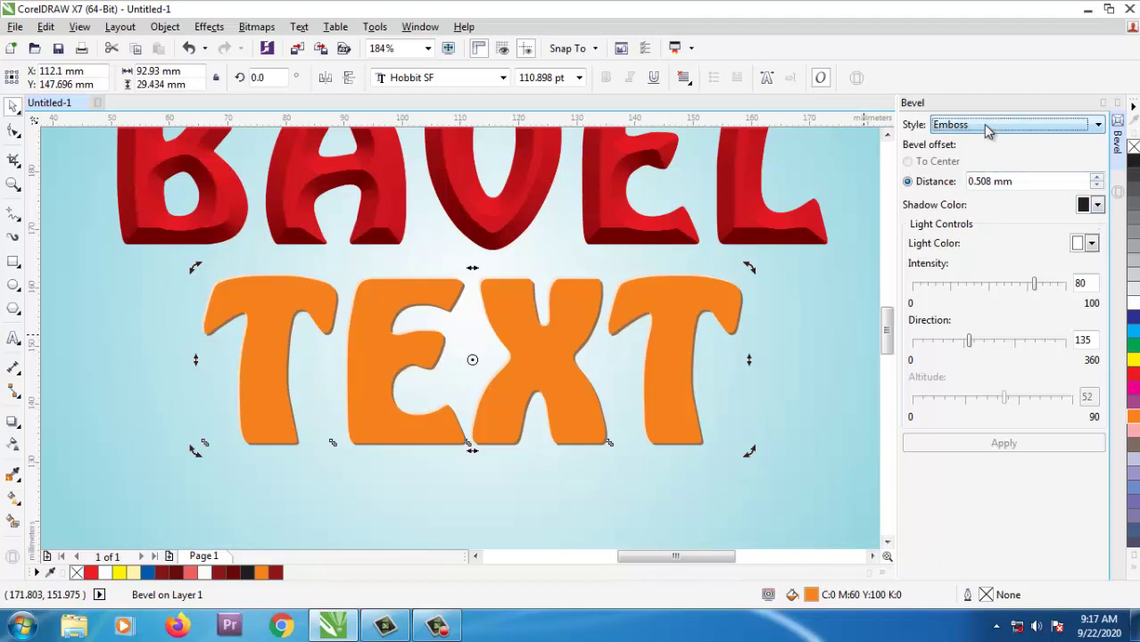
click(979, 143)
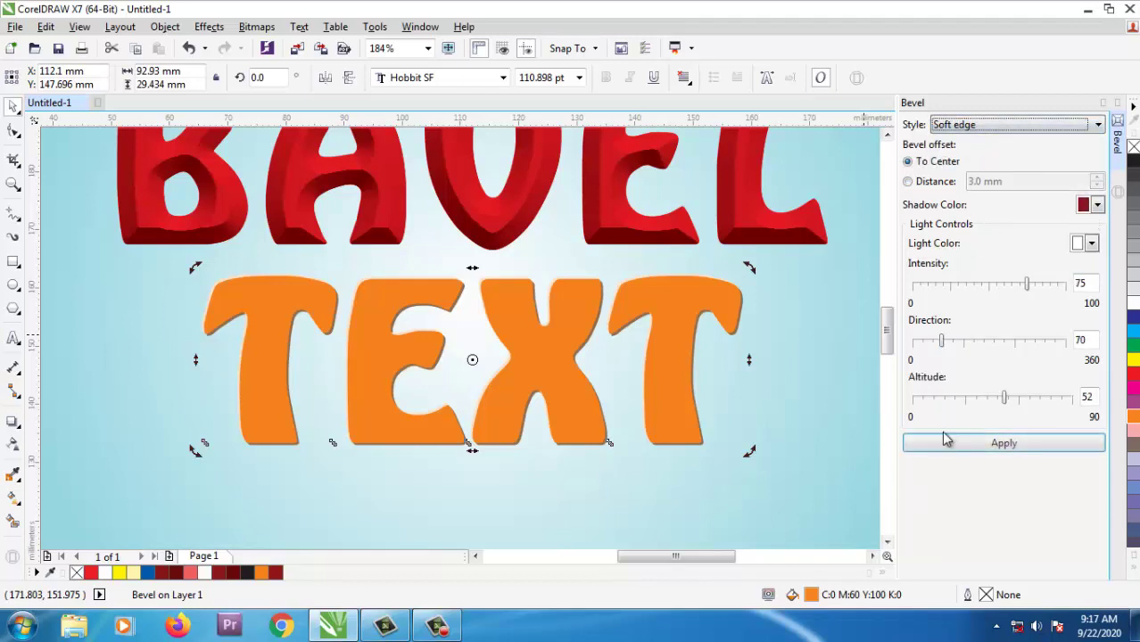
click(944, 440)
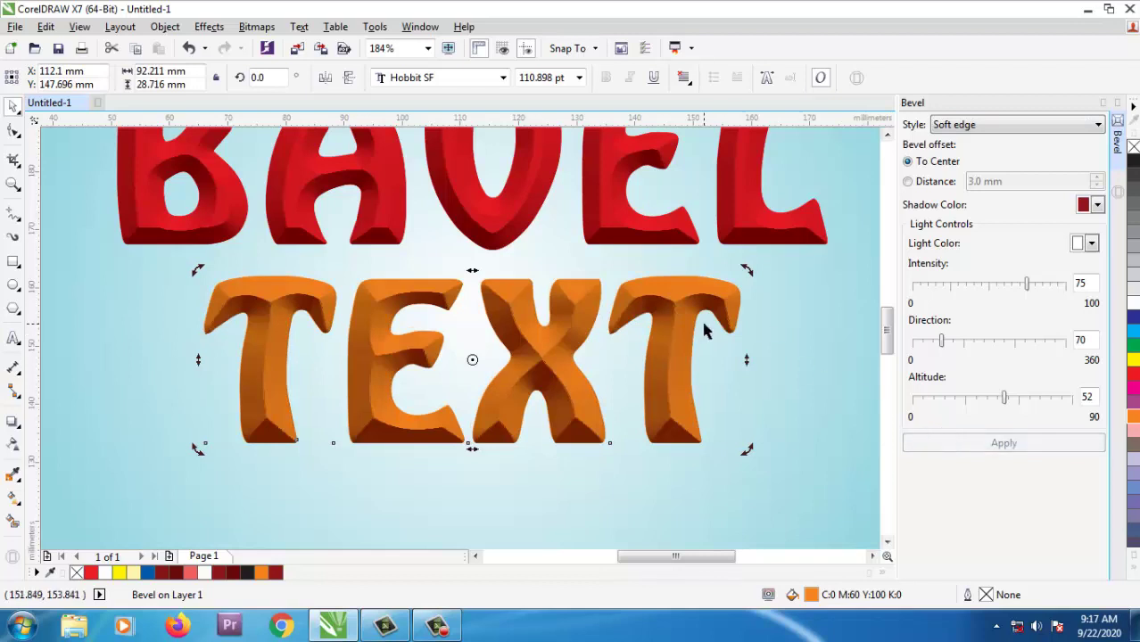
- Review the two beveled words together on the gradient background and clear the selection
scroll(707, 321, down, 4)
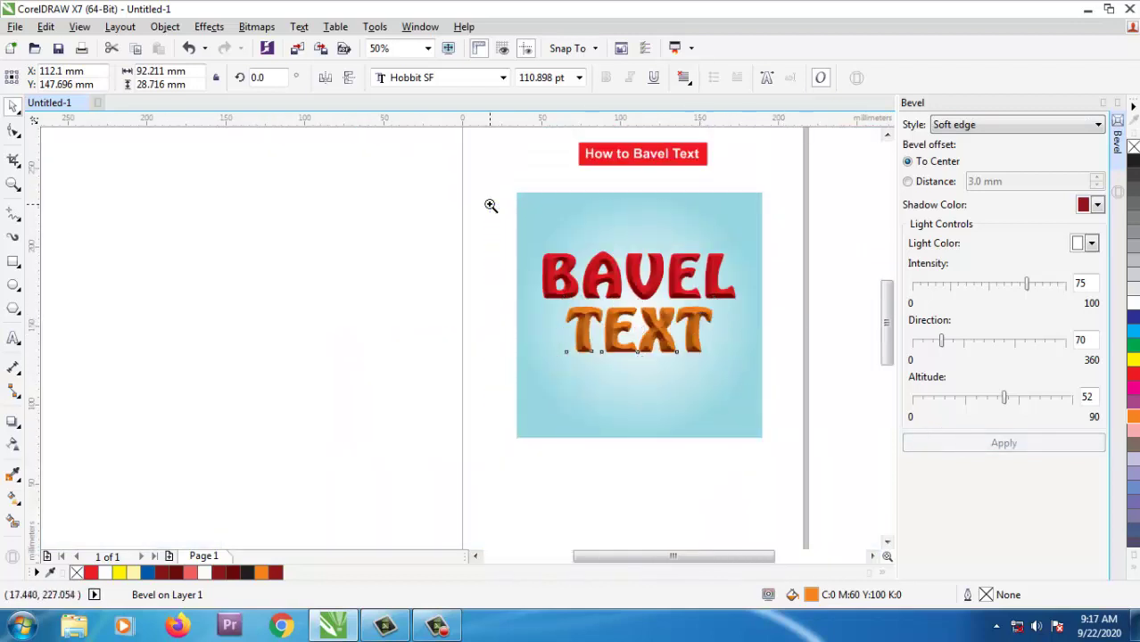
scroll(493, 218, up, 2)
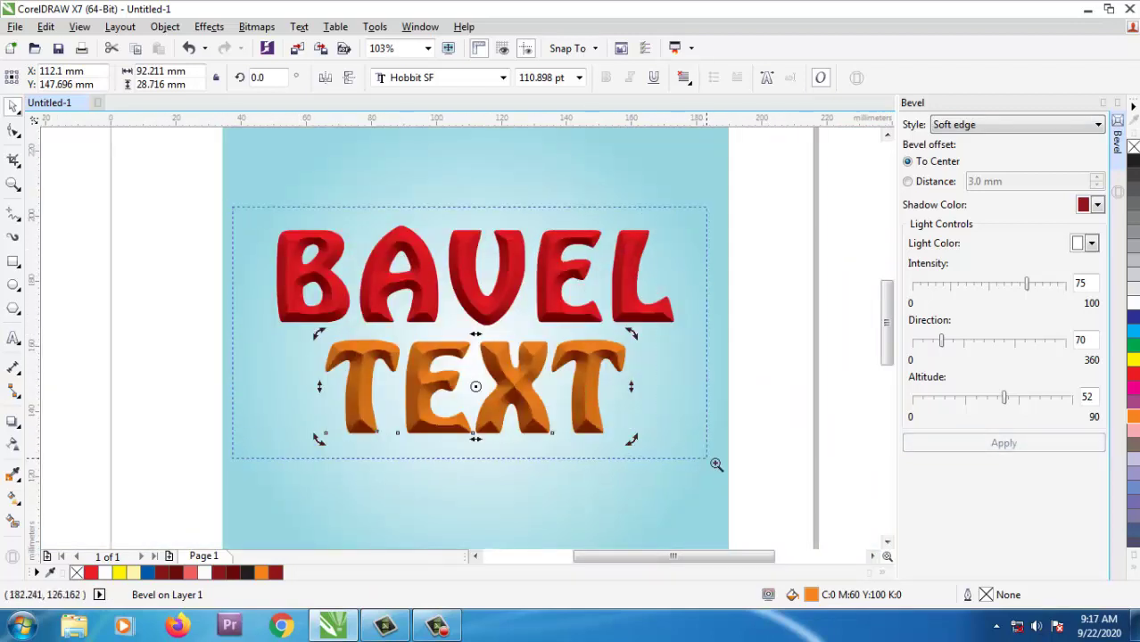
scroll(775, 486, up, 1)
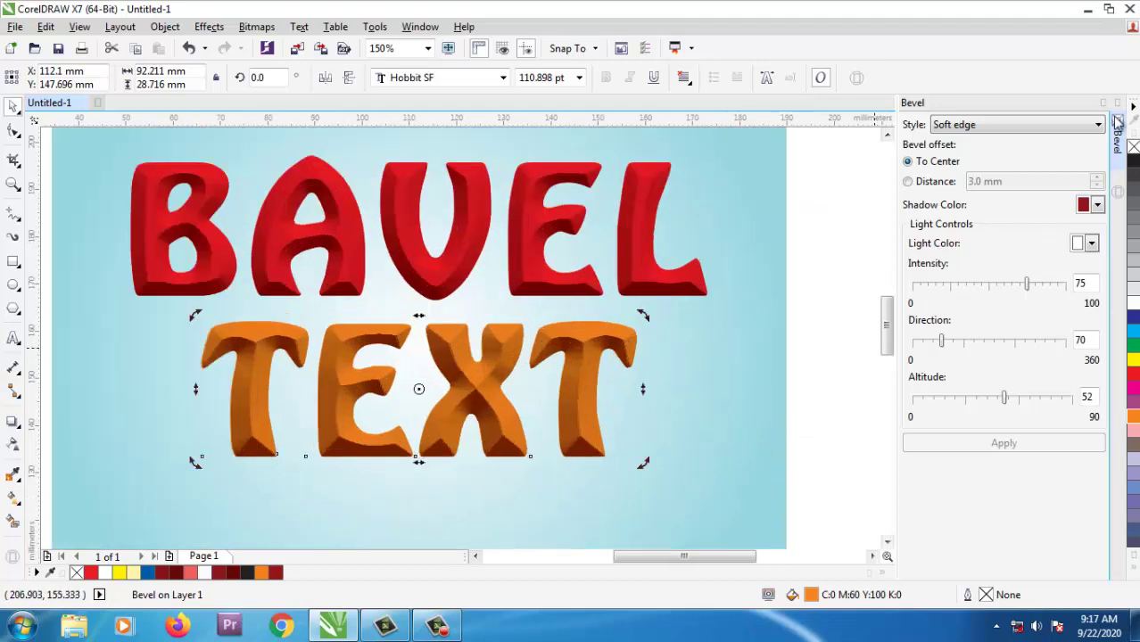
click(824, 200)
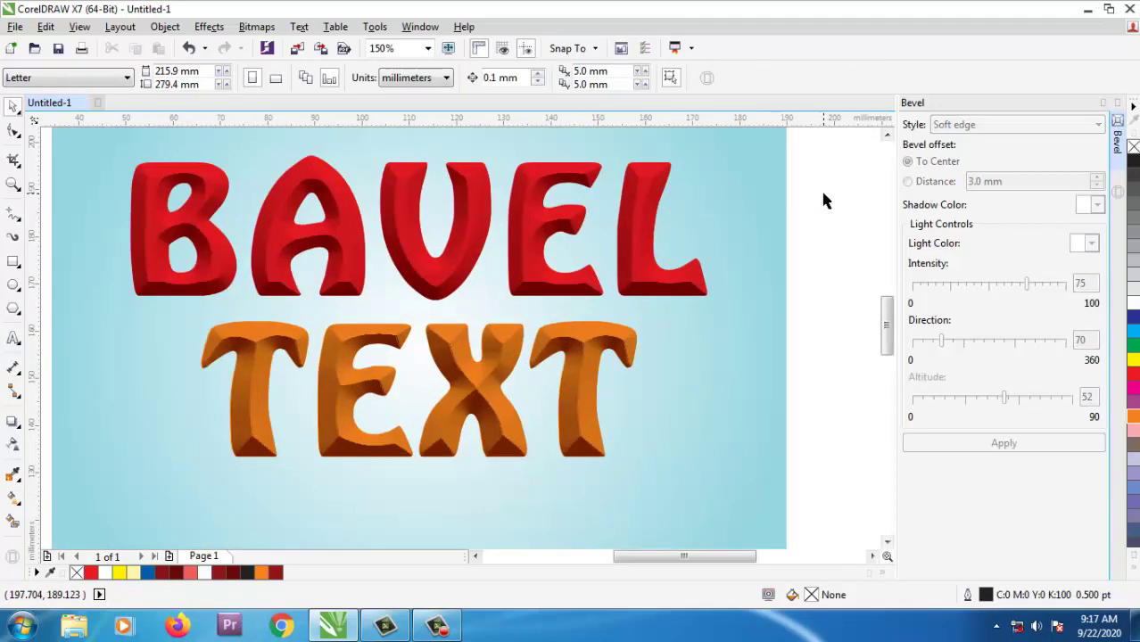